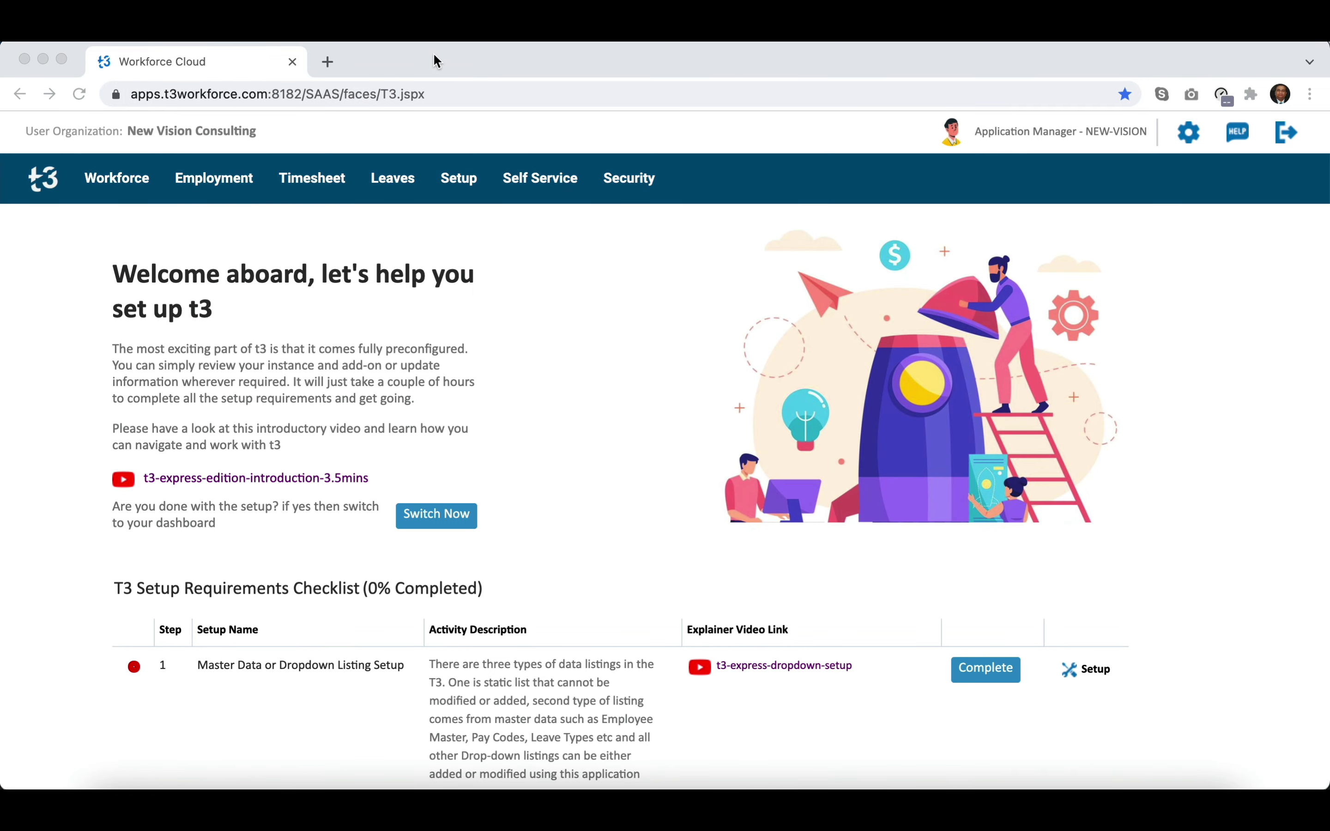
Step: Open the Setup menu in the top navigation bar to see the setup areas
click(460, 182)
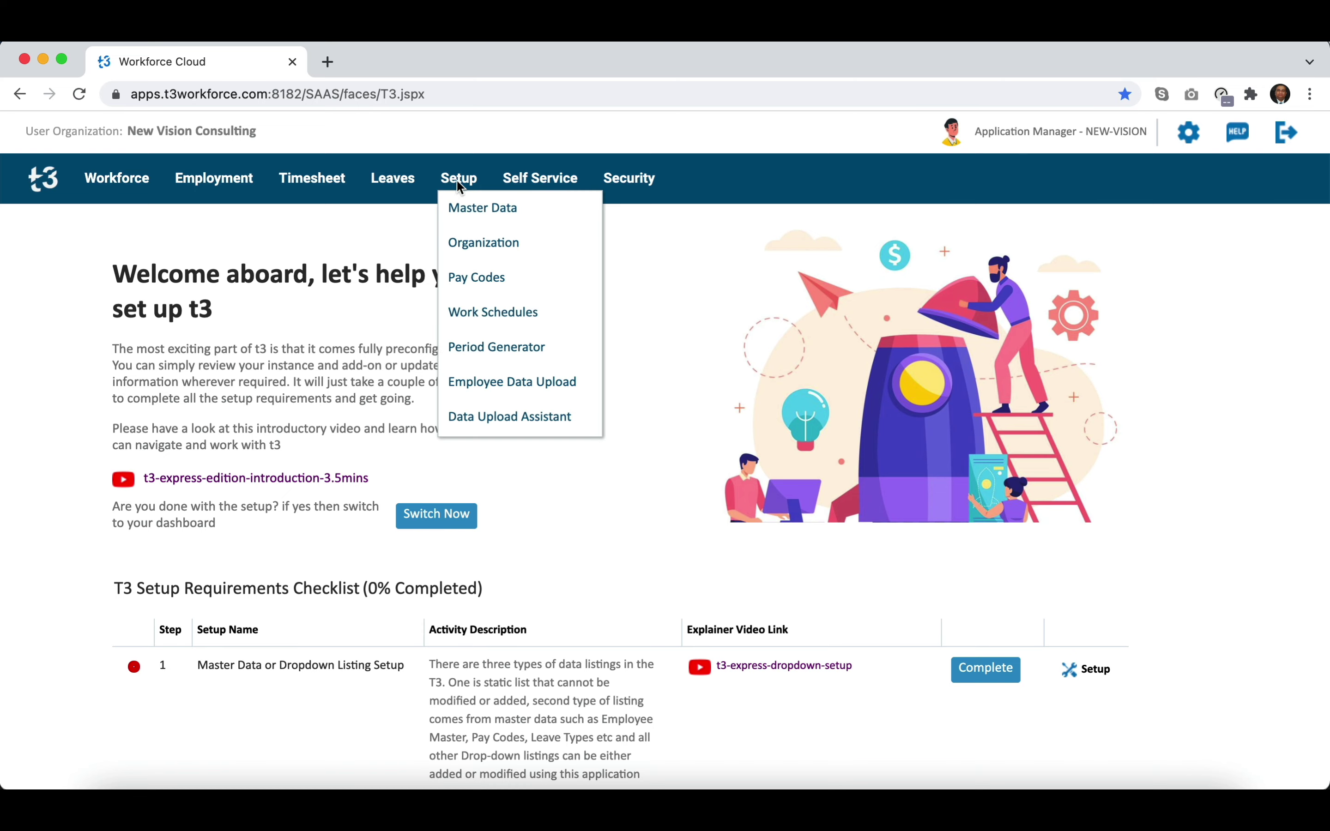
Step: Open Organization setup to show the Setup Your Organization Here form for New Vision Consulting Pty
click(474, 246)
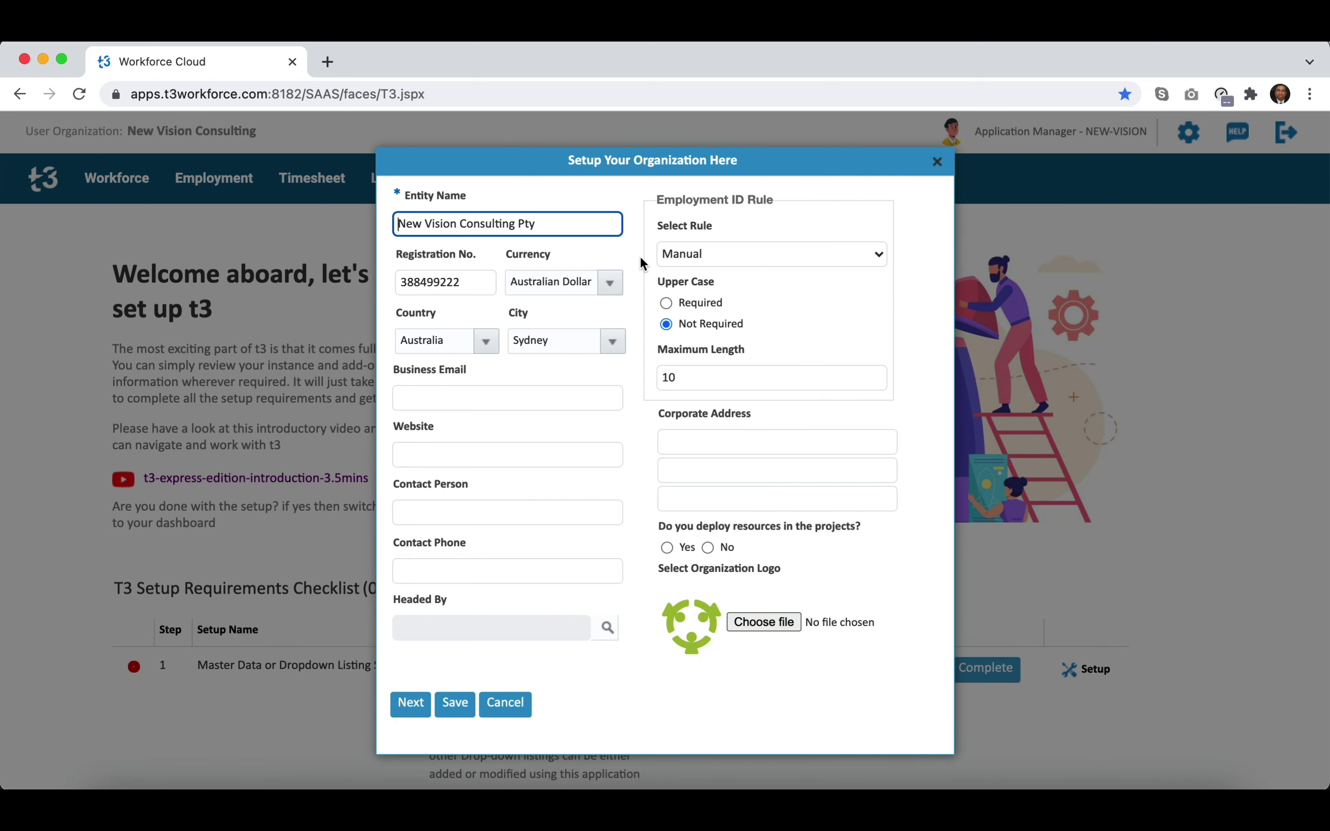
click(641, 259)
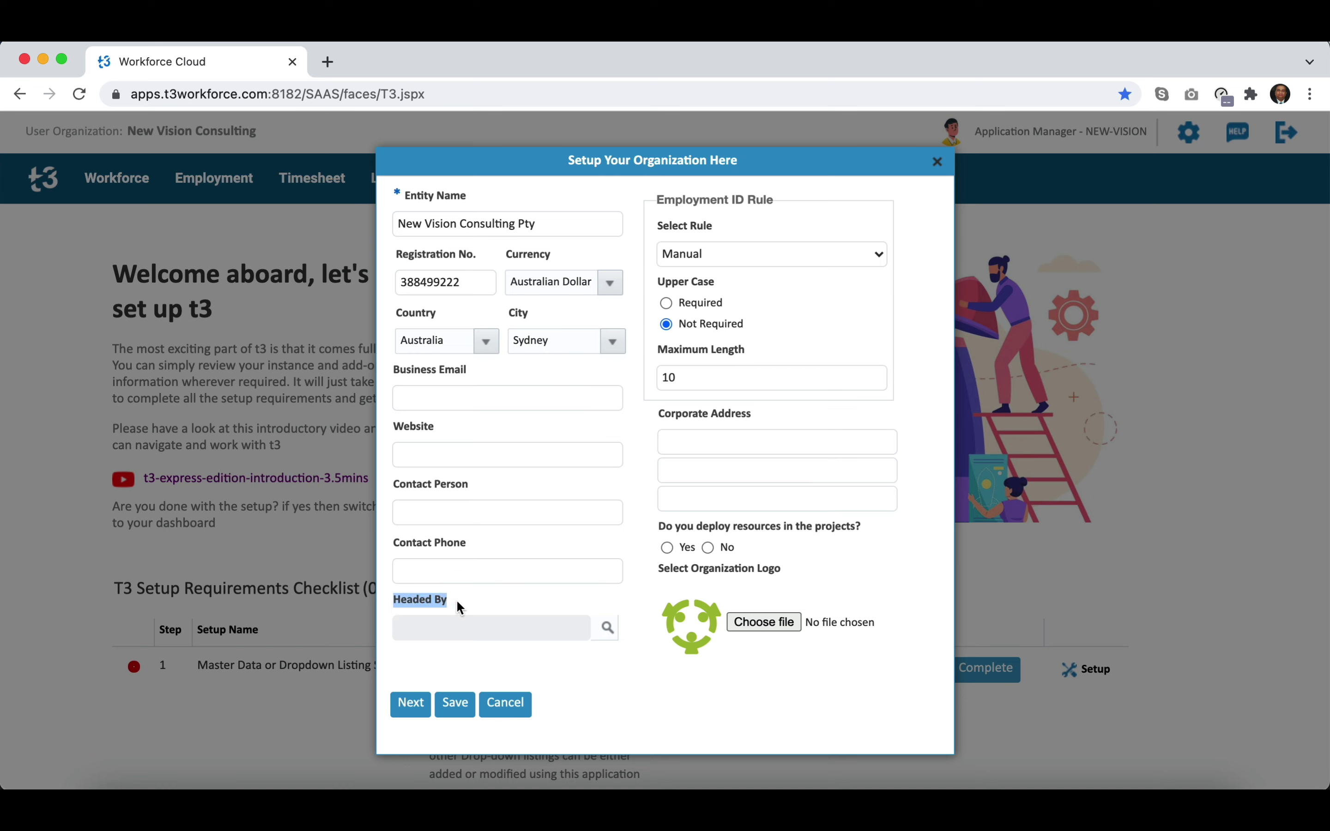
click(504, 596)
Step: Set employment IDs to require upper case, keeping the Manual rule and maximum length 10
click(882, 254)
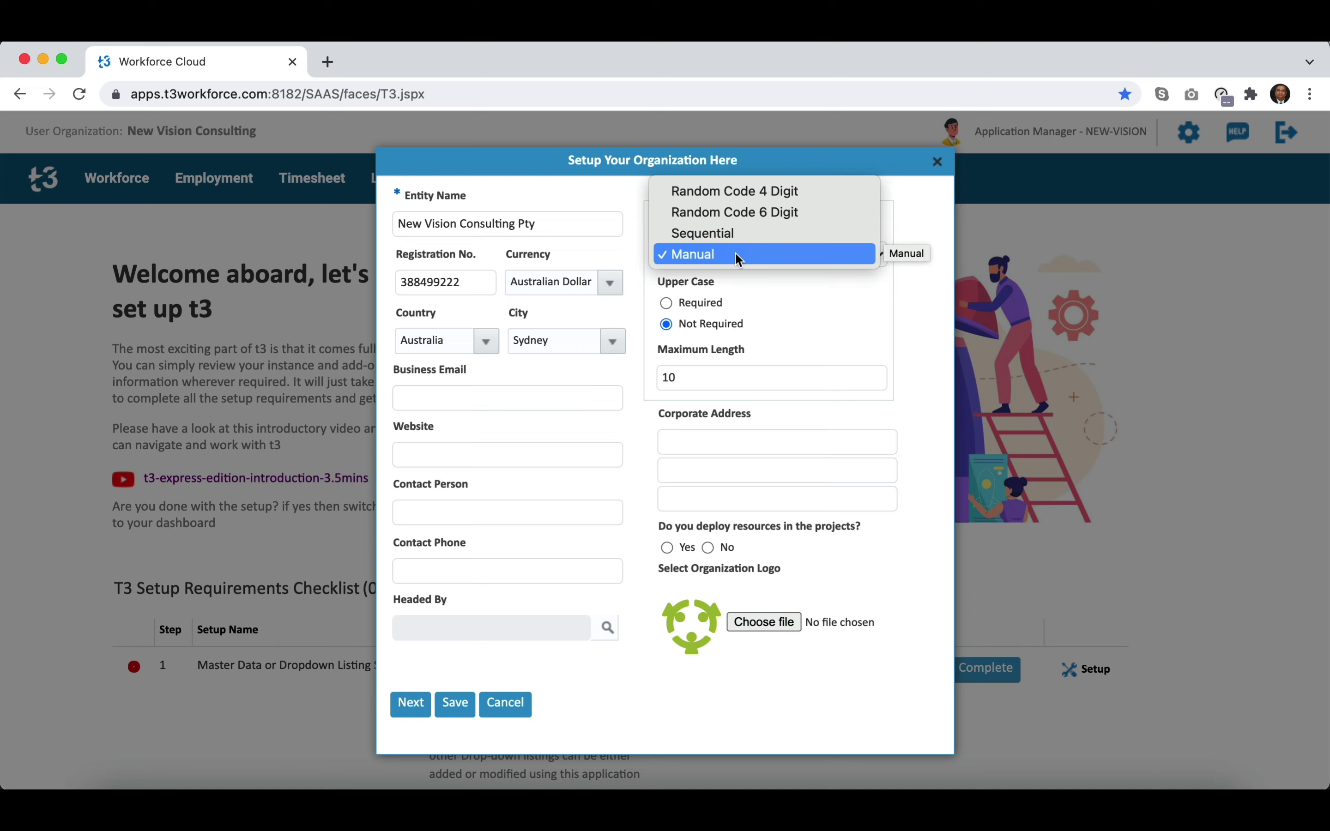
click(914, 283)
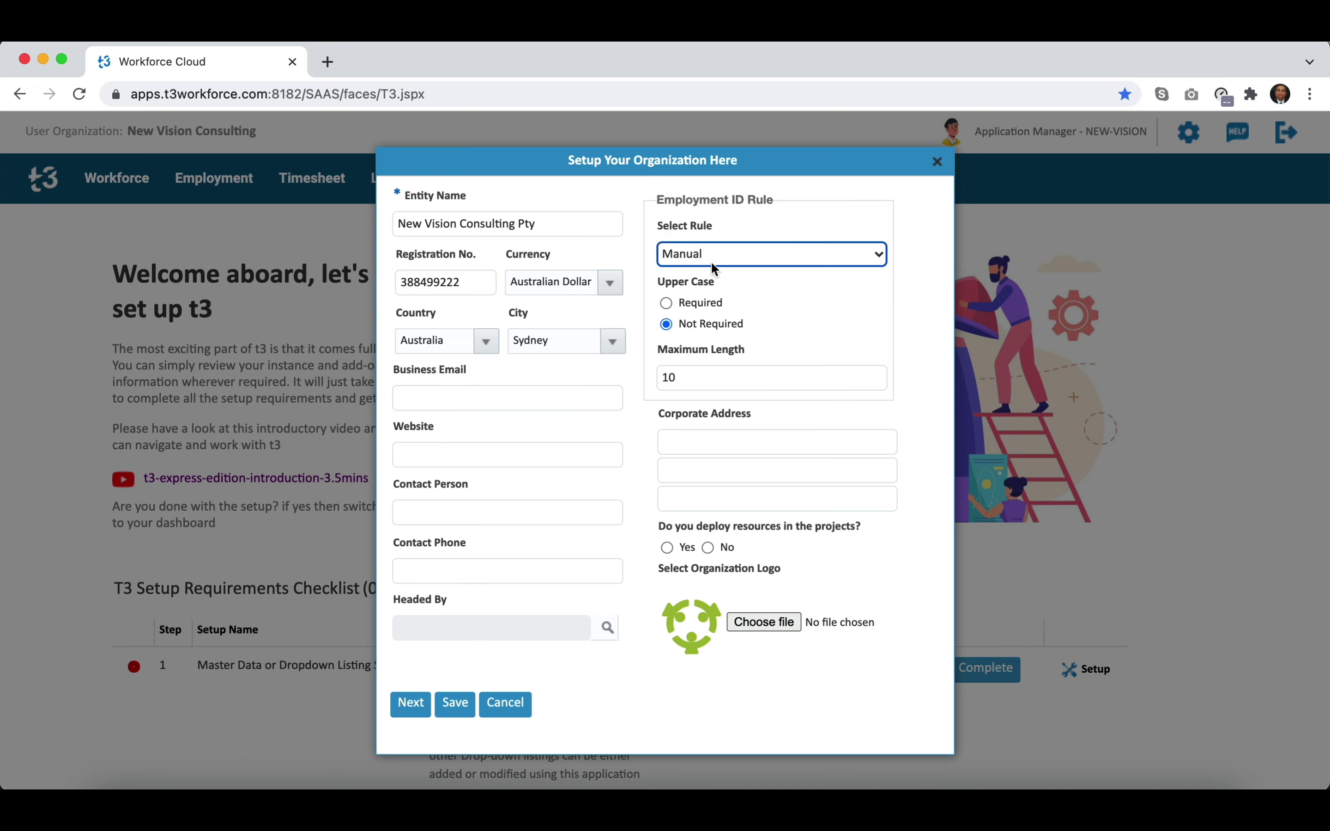
drag(659, 283, 688, 286)
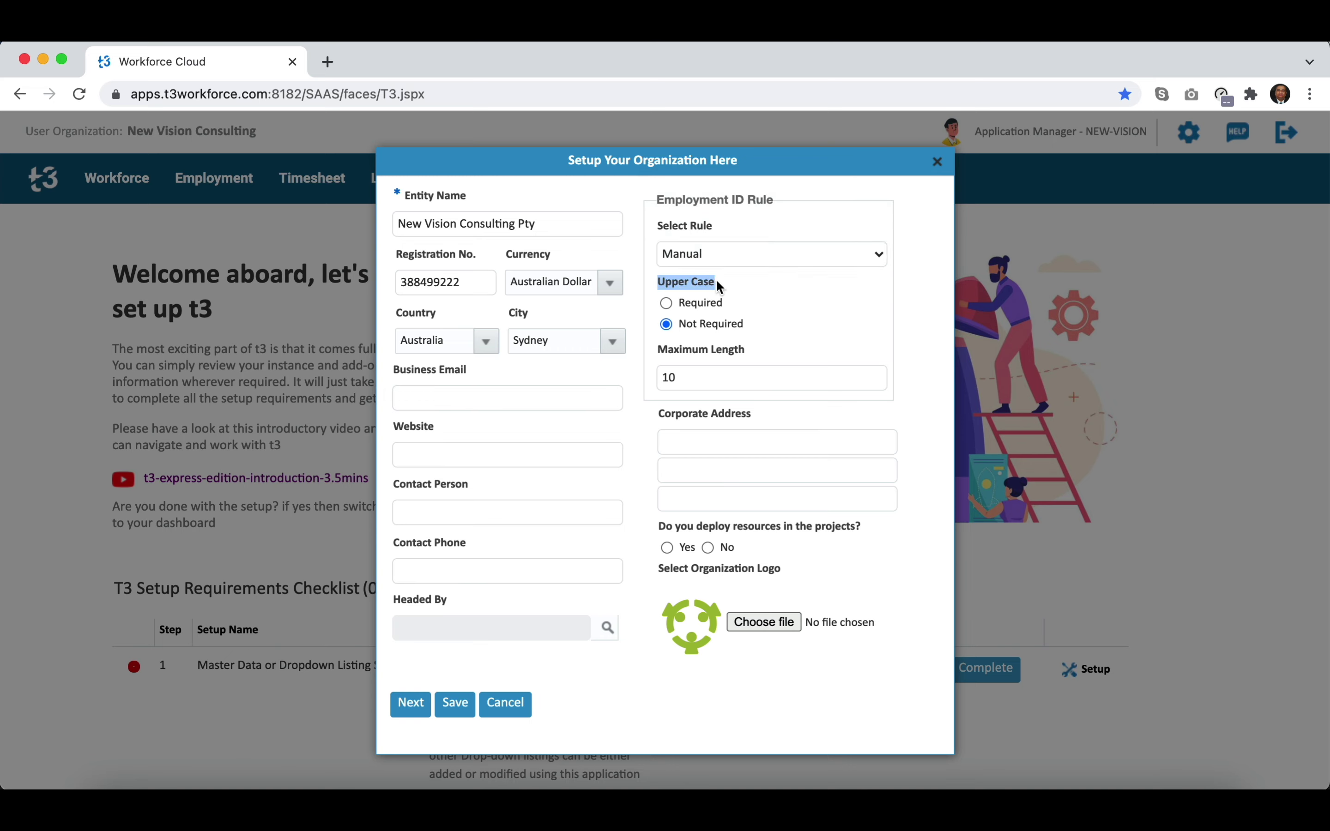
click(667, 304)
click(687, 372)
drag(688, 371, 657, 381)
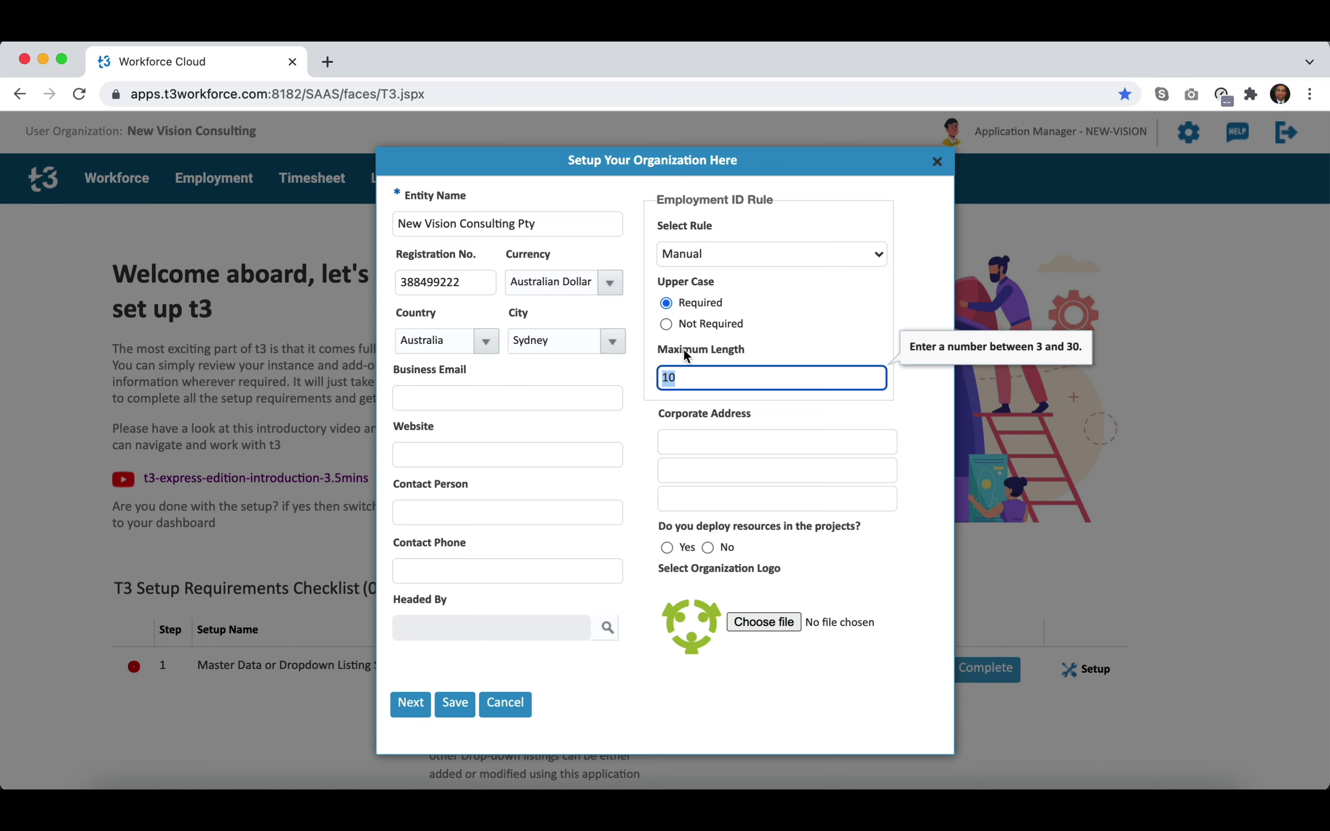
Step: Switch the employment ID rule to Sequential, replacing start 1564 with 5401 and prefix VIC with NVC
click(849, 257)
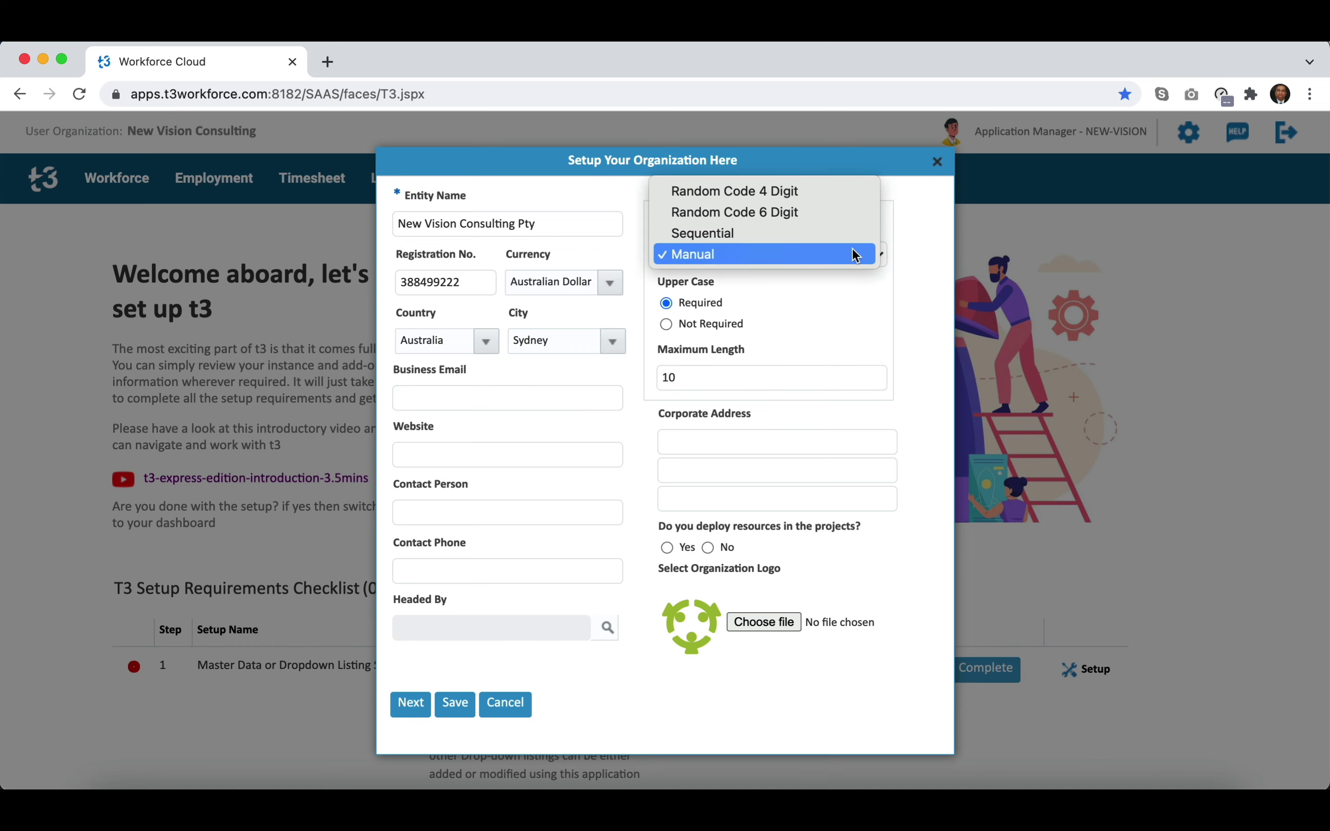
click(735, 233)
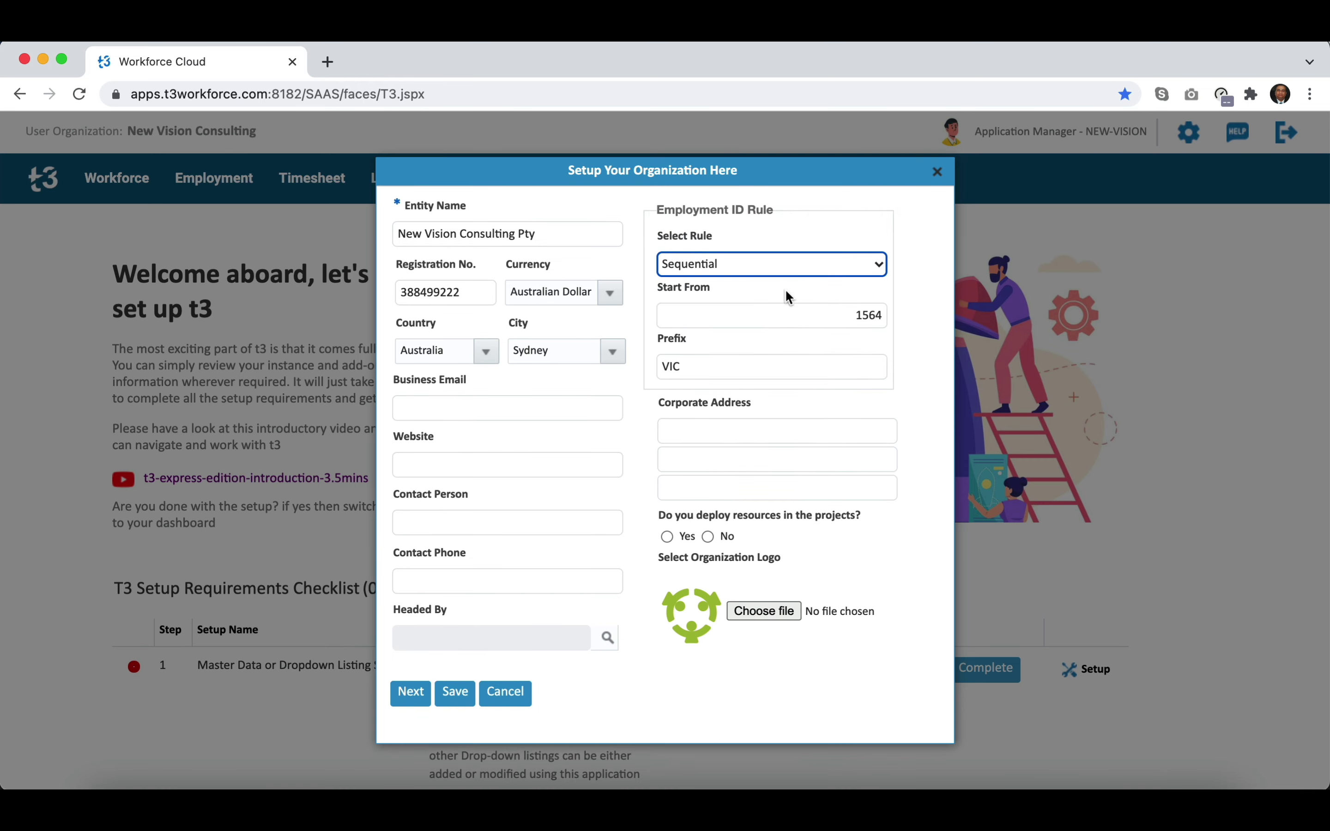
drag(852, 319, 883, 318)
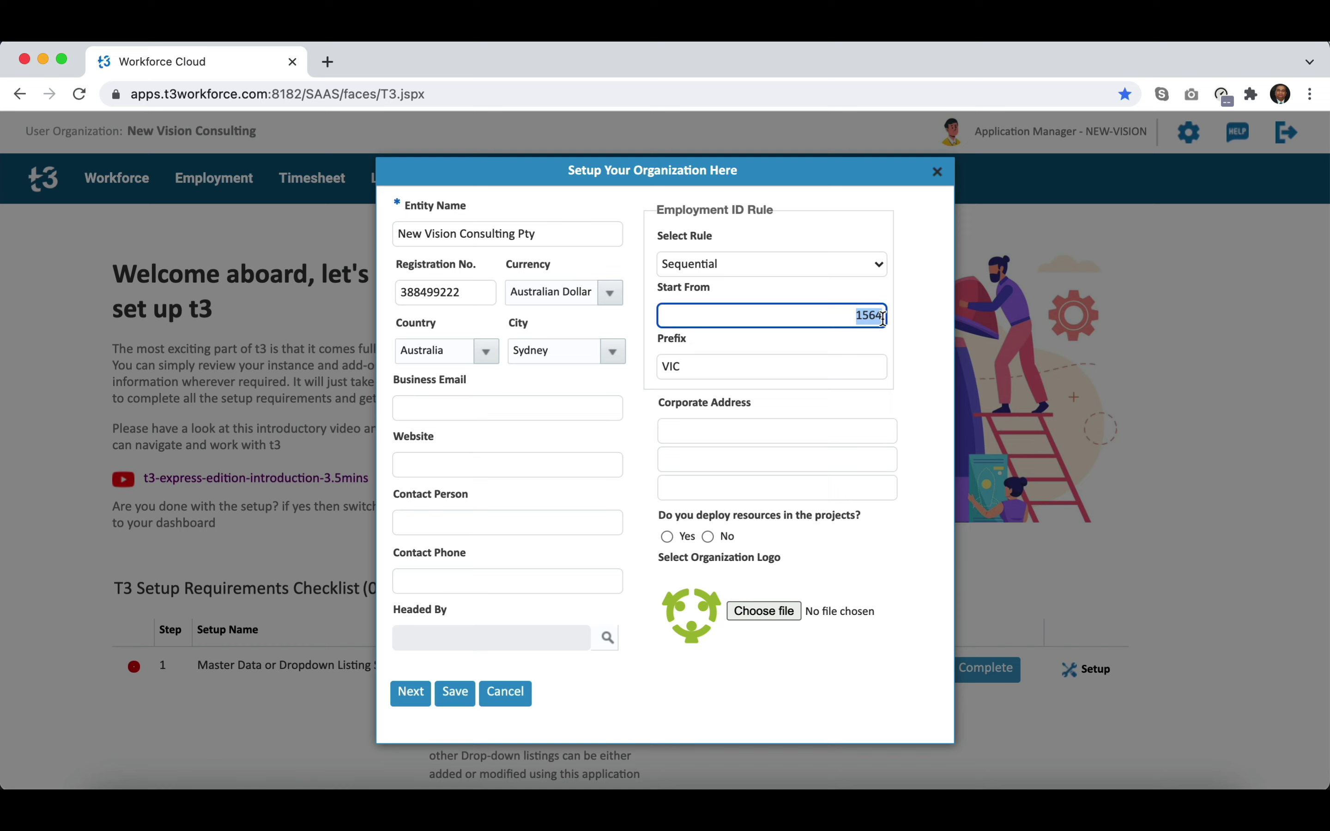
text(5401)
click(777, 370)
key(BackSpace)
key(BackSpace)
key(BackSpace)
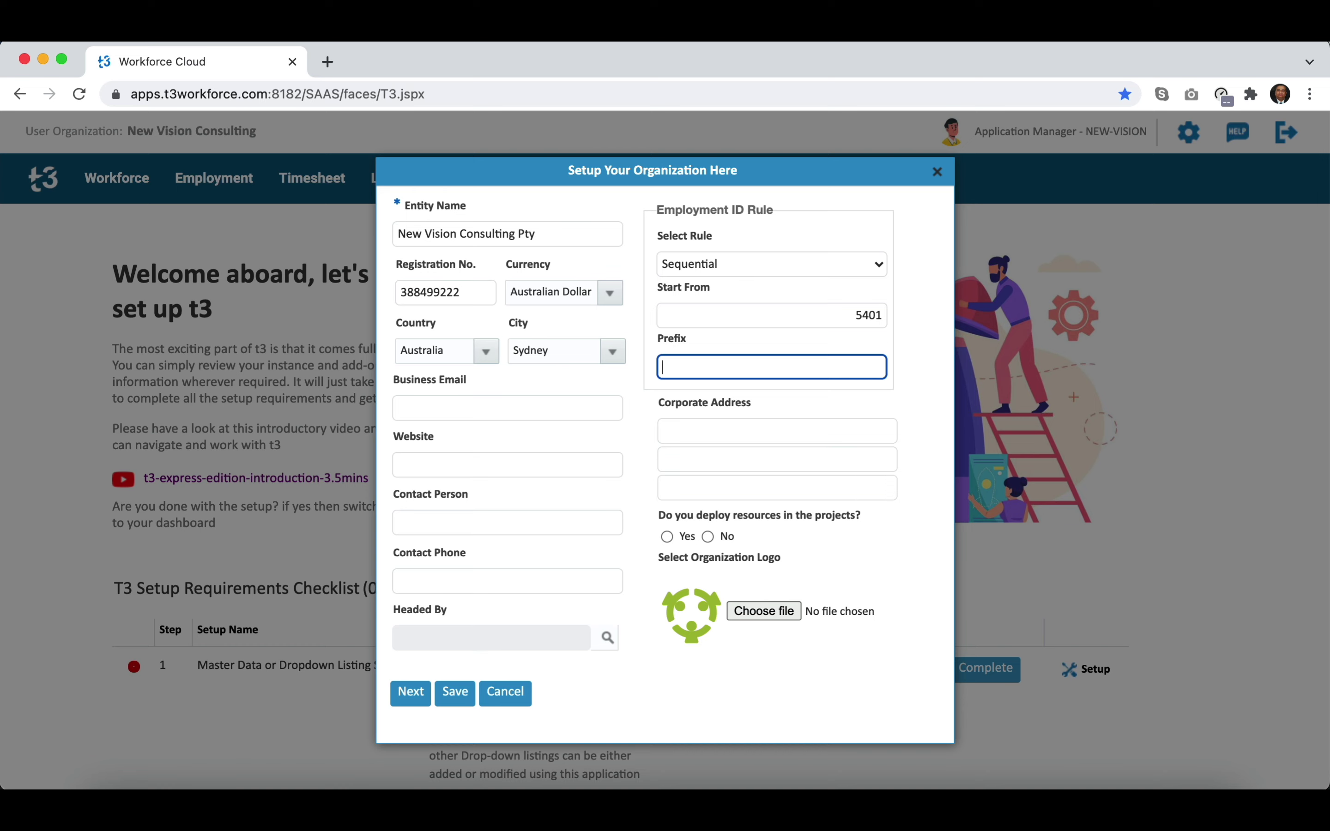
text(NVC)
Step: Finish the NVC prefix and answer Yes to 'Do you deploy resources in the projects?'
click(917, 401)
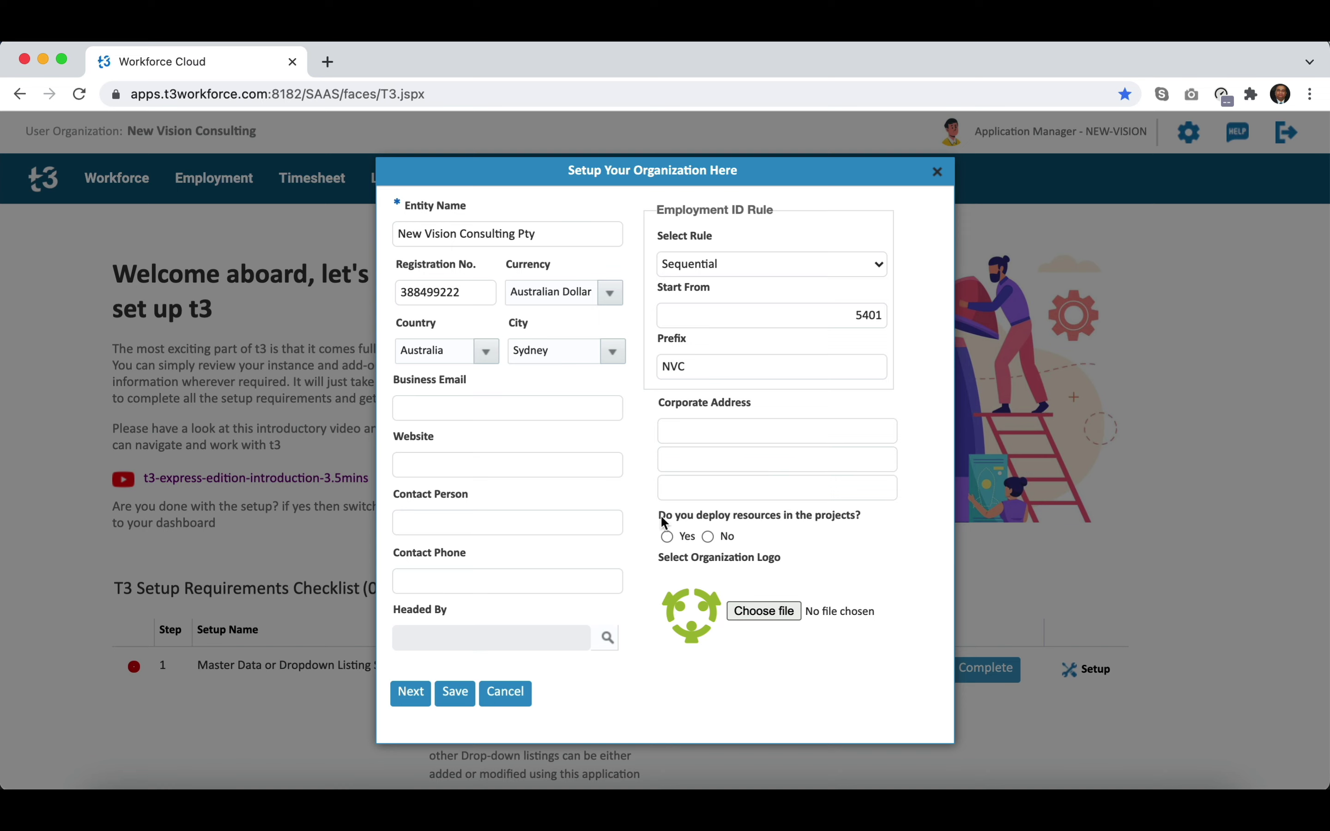
drag(662, 518, 860, 516)
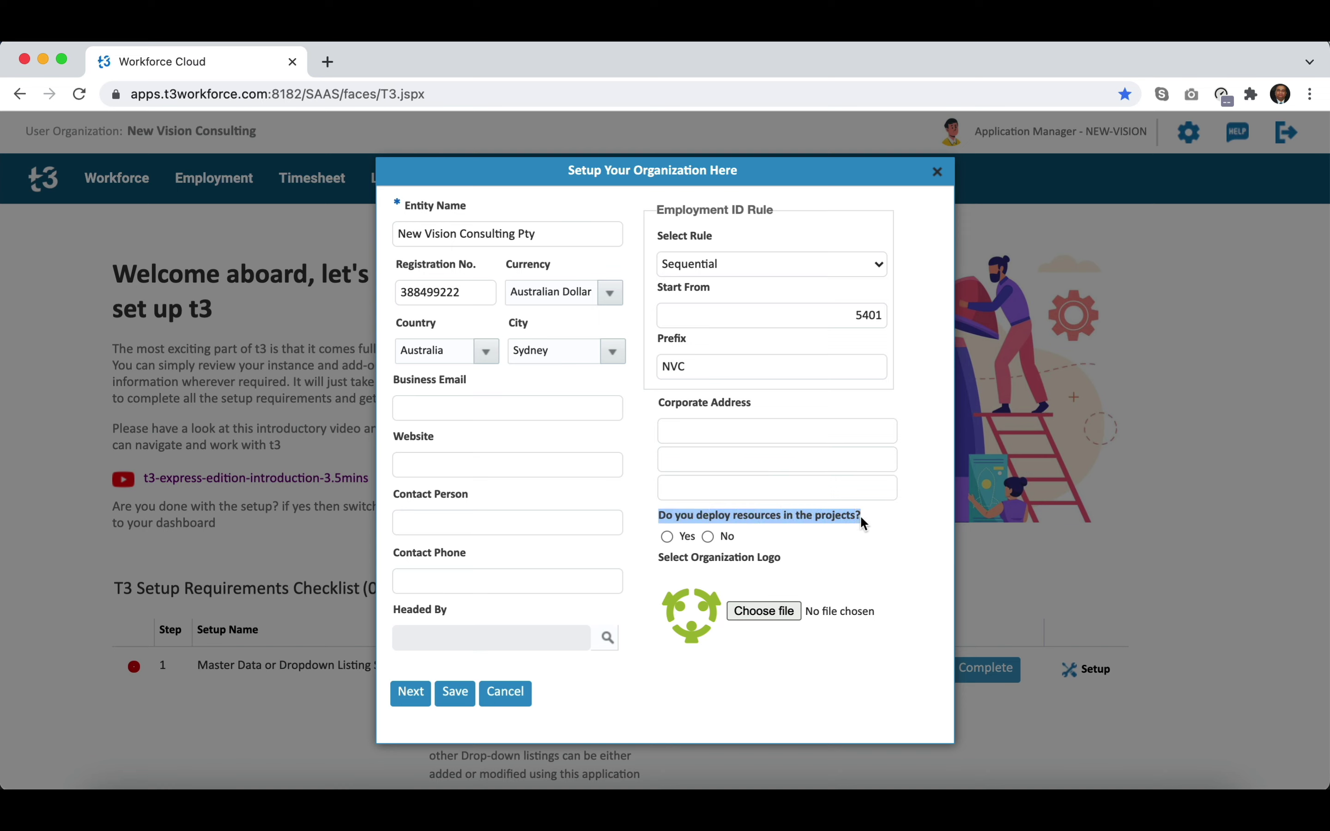
click(667, 537)
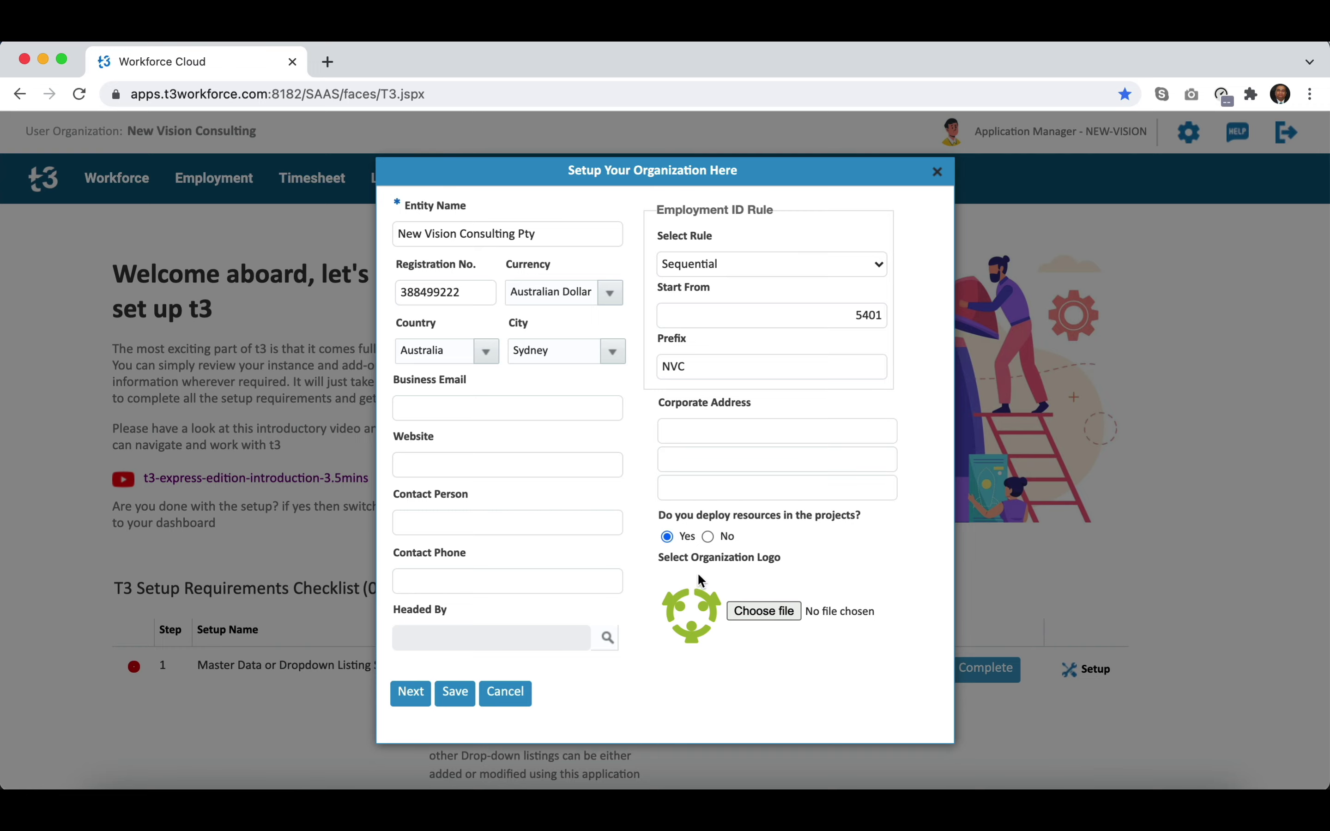
click(776, 609)
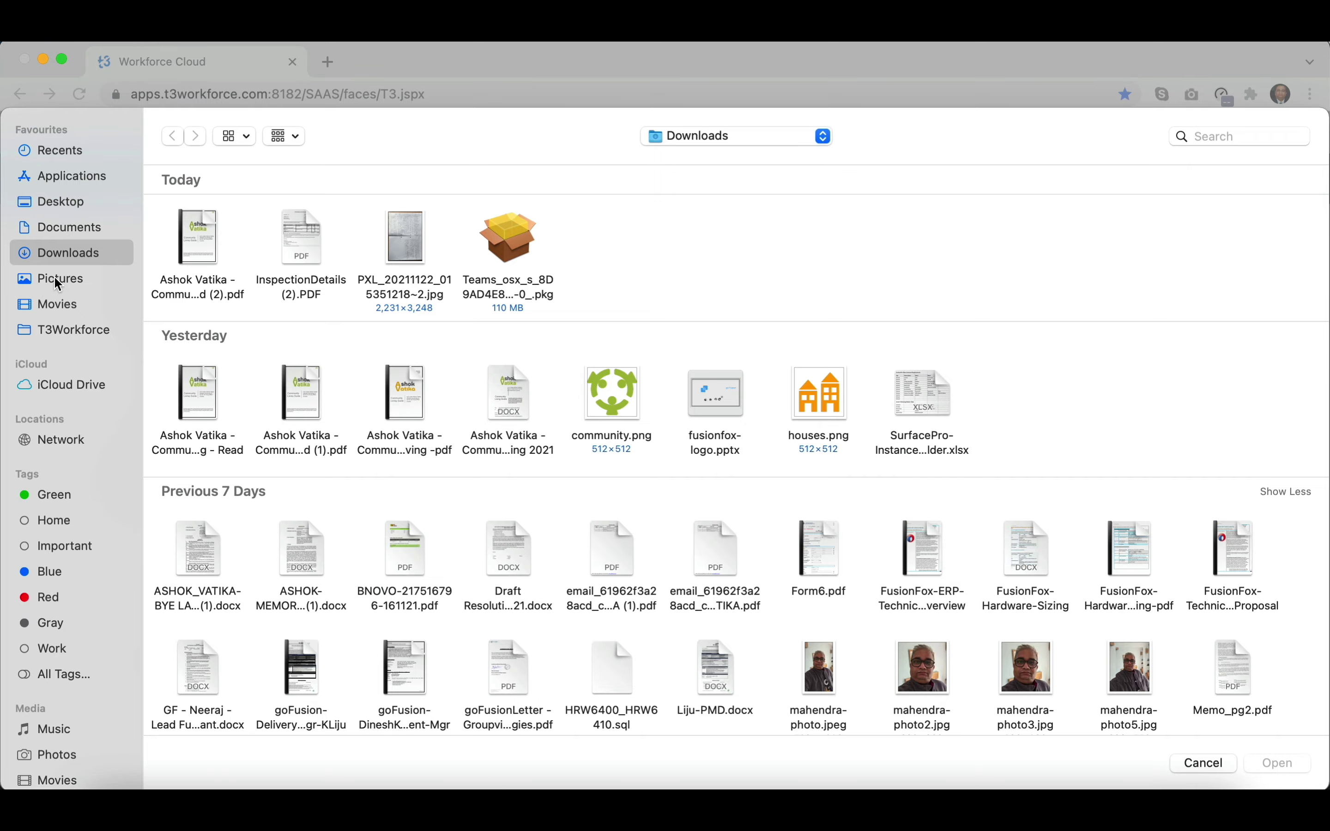
click(54, 275)
click(62, 253)
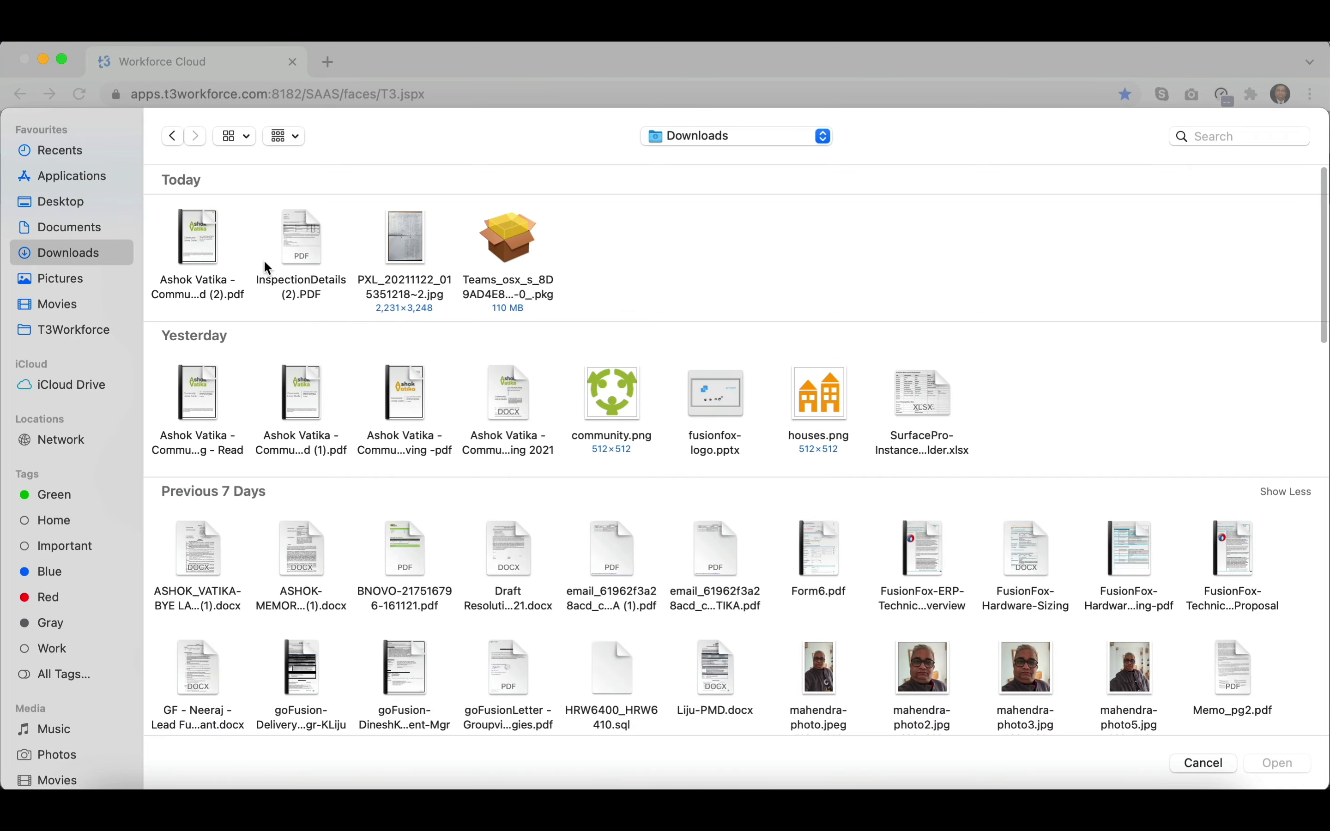
scroll(588, 527, down, 10)
scroll(588, 528, down, 10)
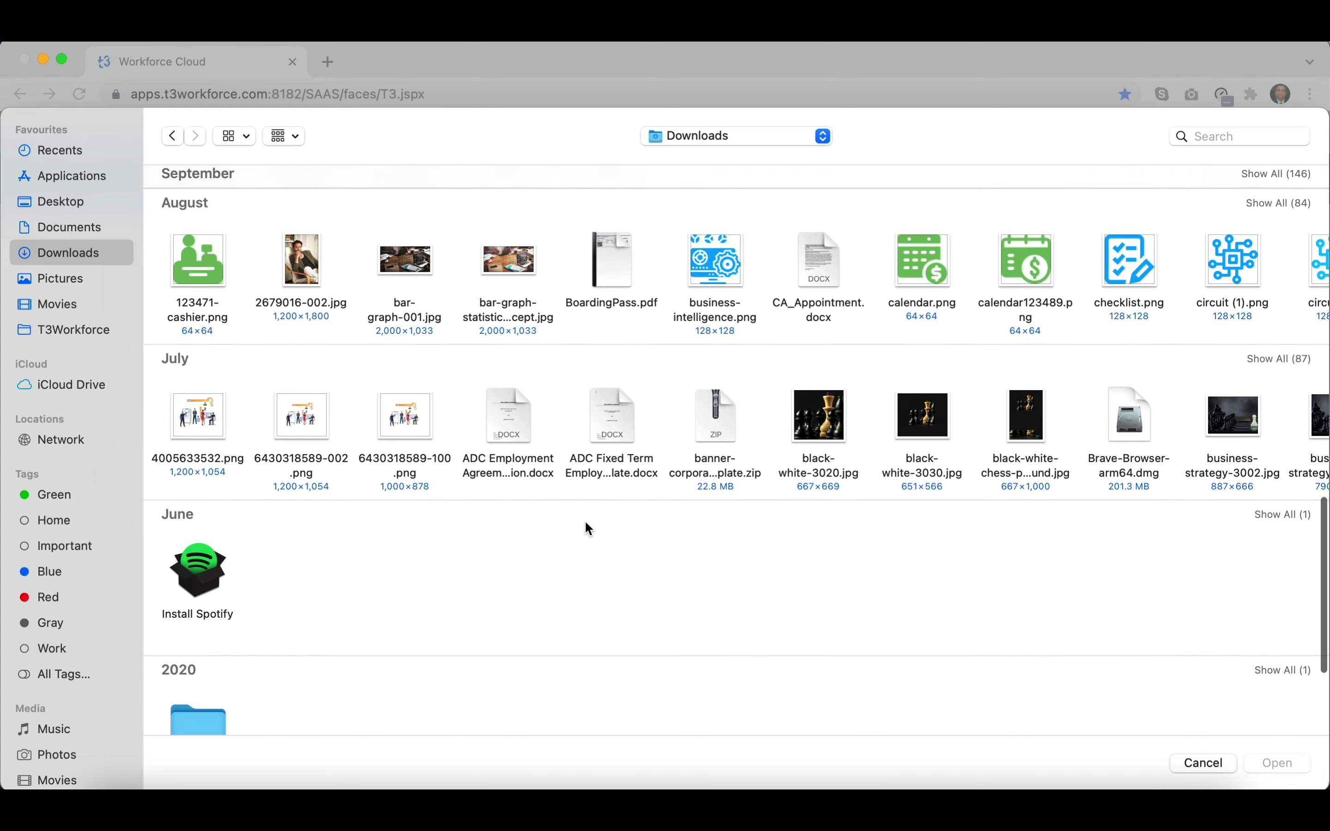
scroll(588, 528, up, 15)
scroll(586, 523, up, 3)
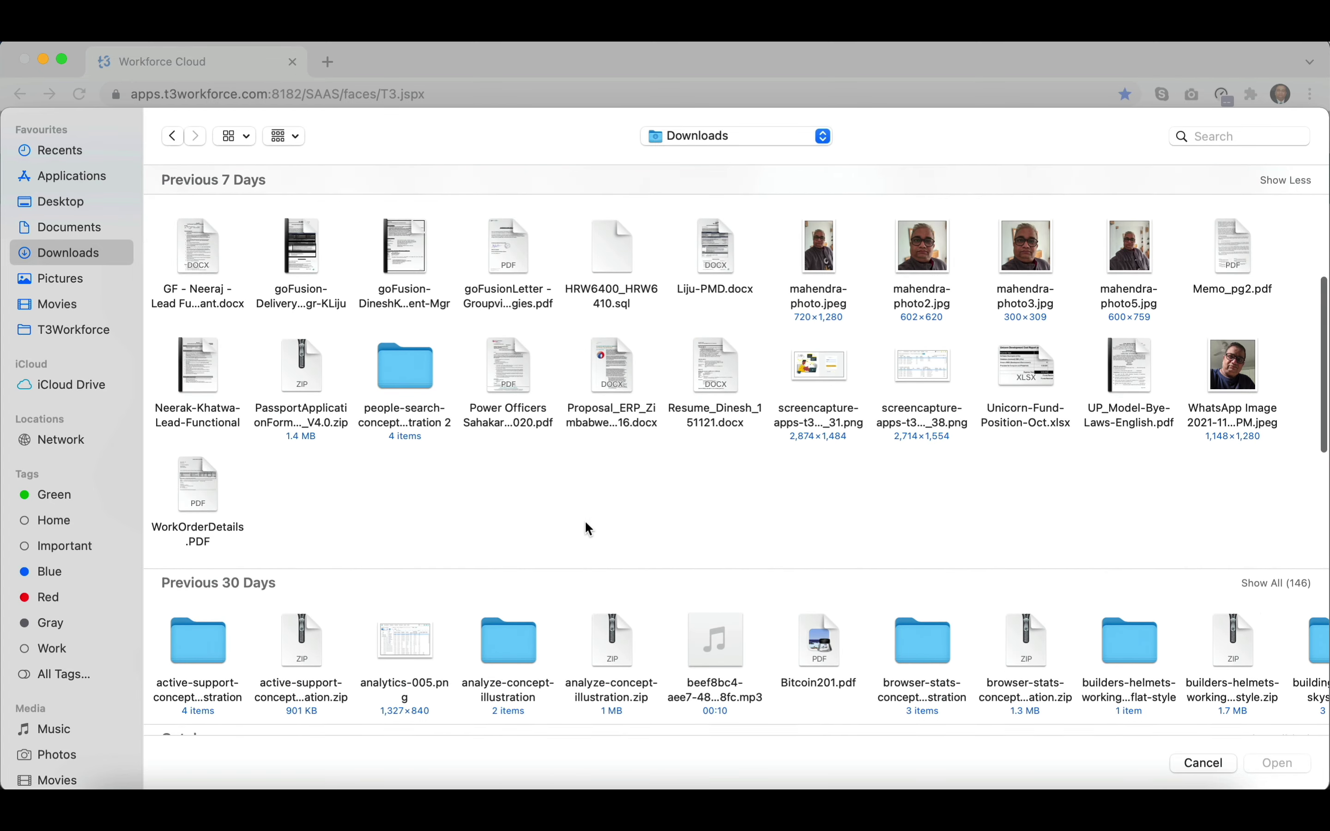
scroll(586, 523, down, 5)
click(1198, 767)
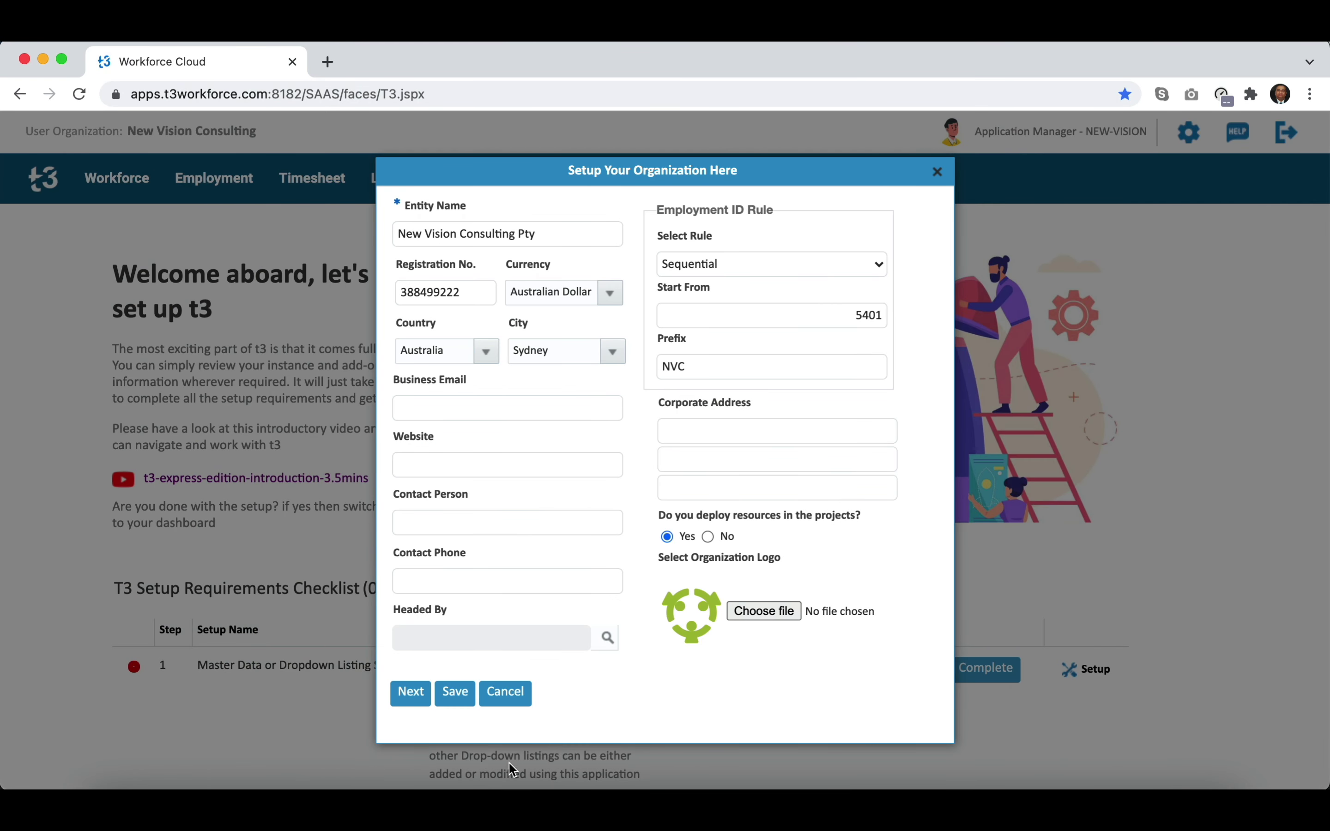
Step: Continue to the Operating Units and Office Locations page and select the Head Office unit name
click(428, 703)
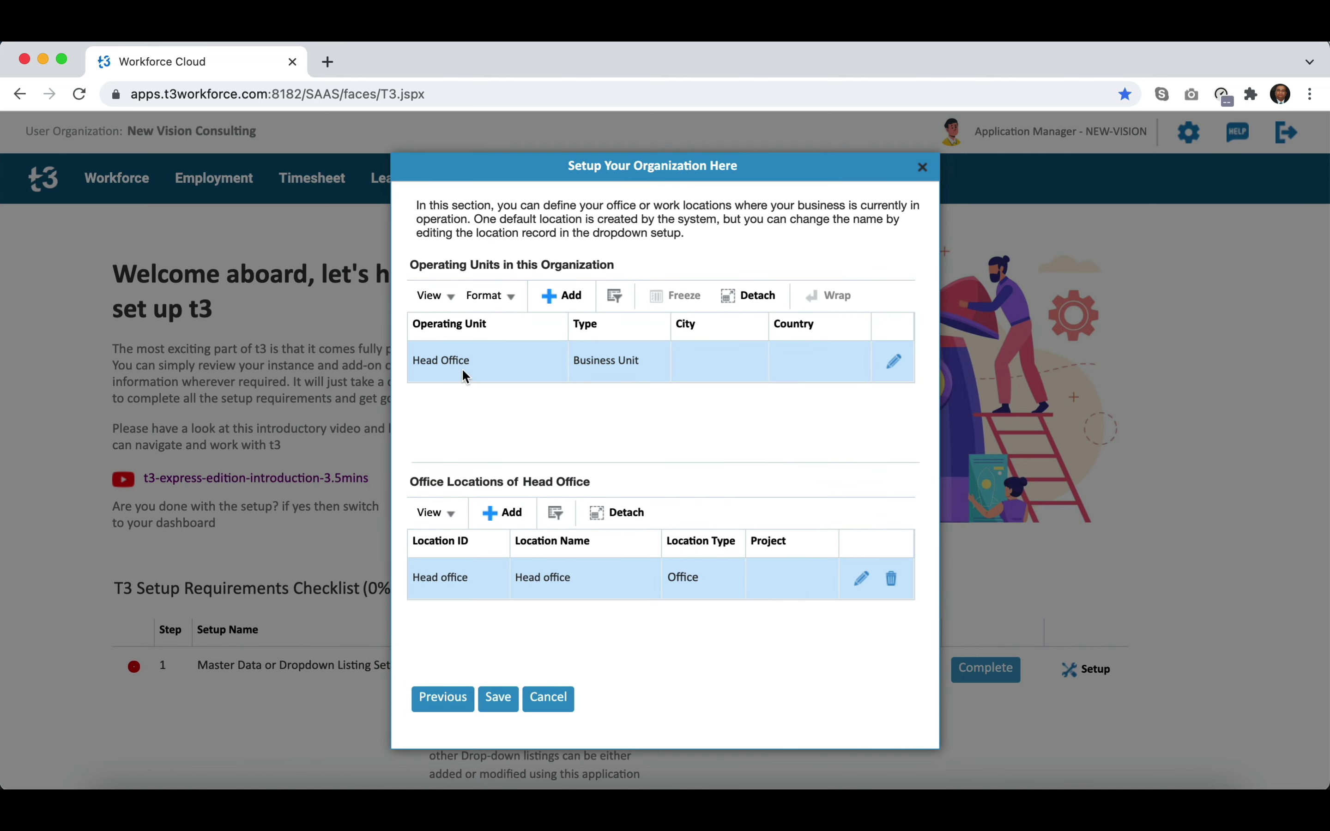
triple_click(453, 356)
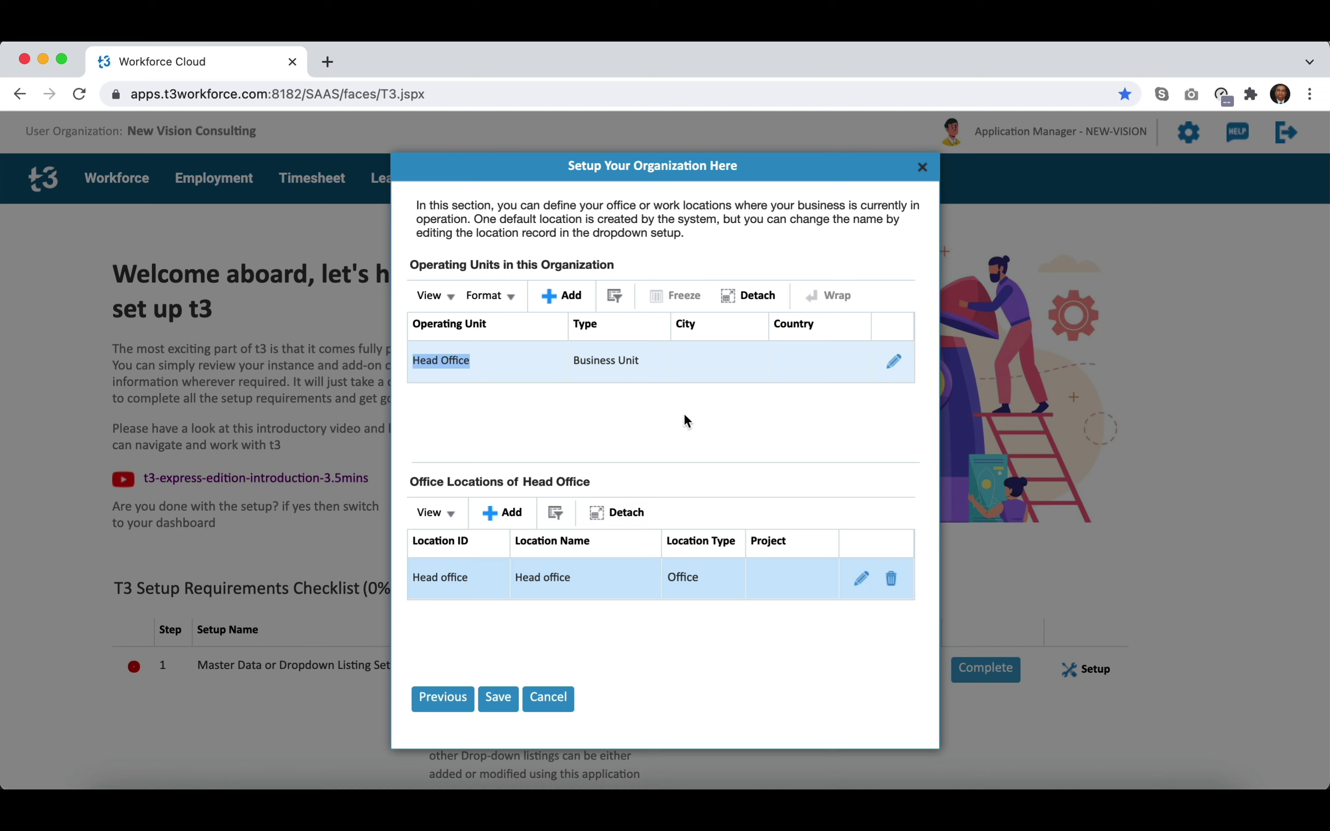
Step: Add a new operating unit named 'Projects Division'
click(572, 298)
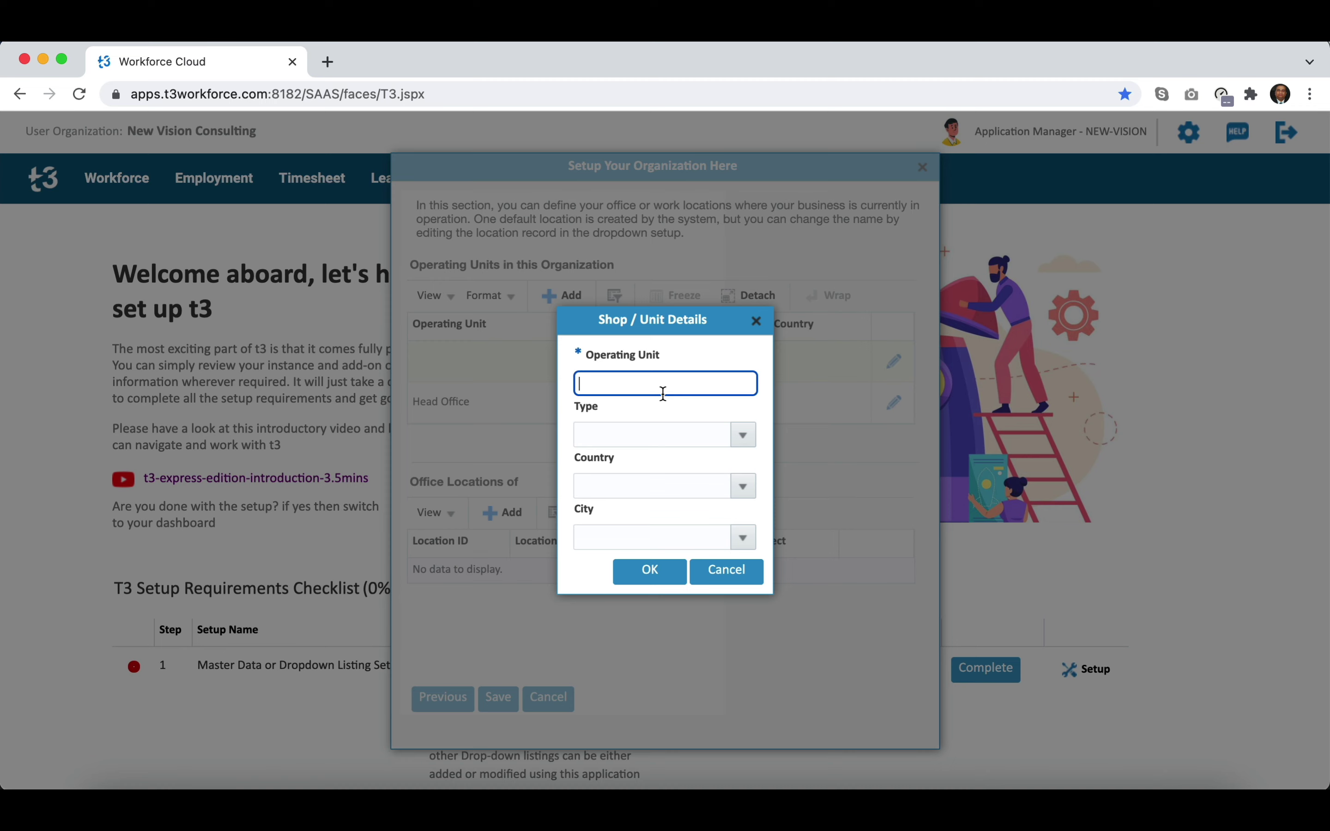
text(Project Unit)
double_click(631, 384)
text(Division)
click(617, 384)
text(s)
Step: Give Projects Division type Division, country Australia and city Sydney, and confirm it
click(743, 436)
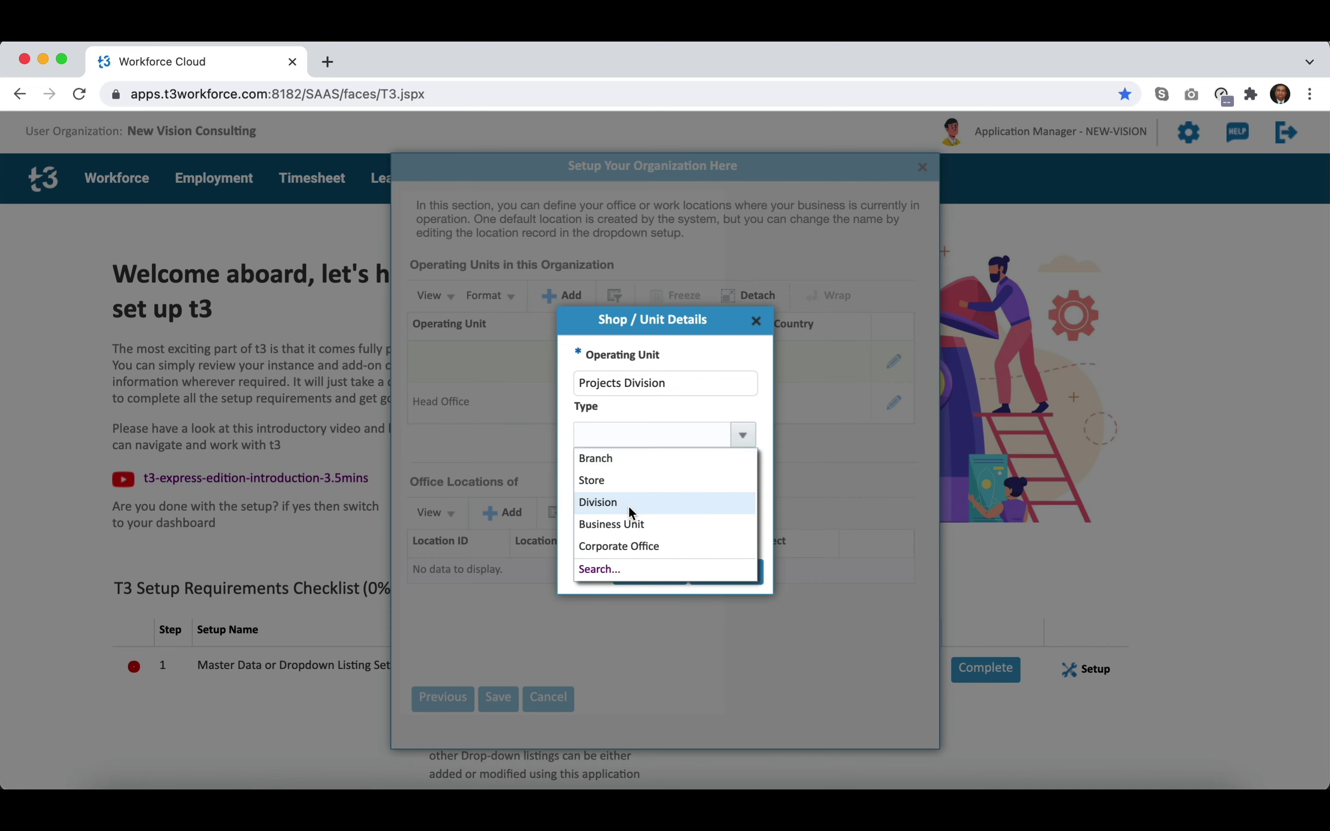
click(633, 503)
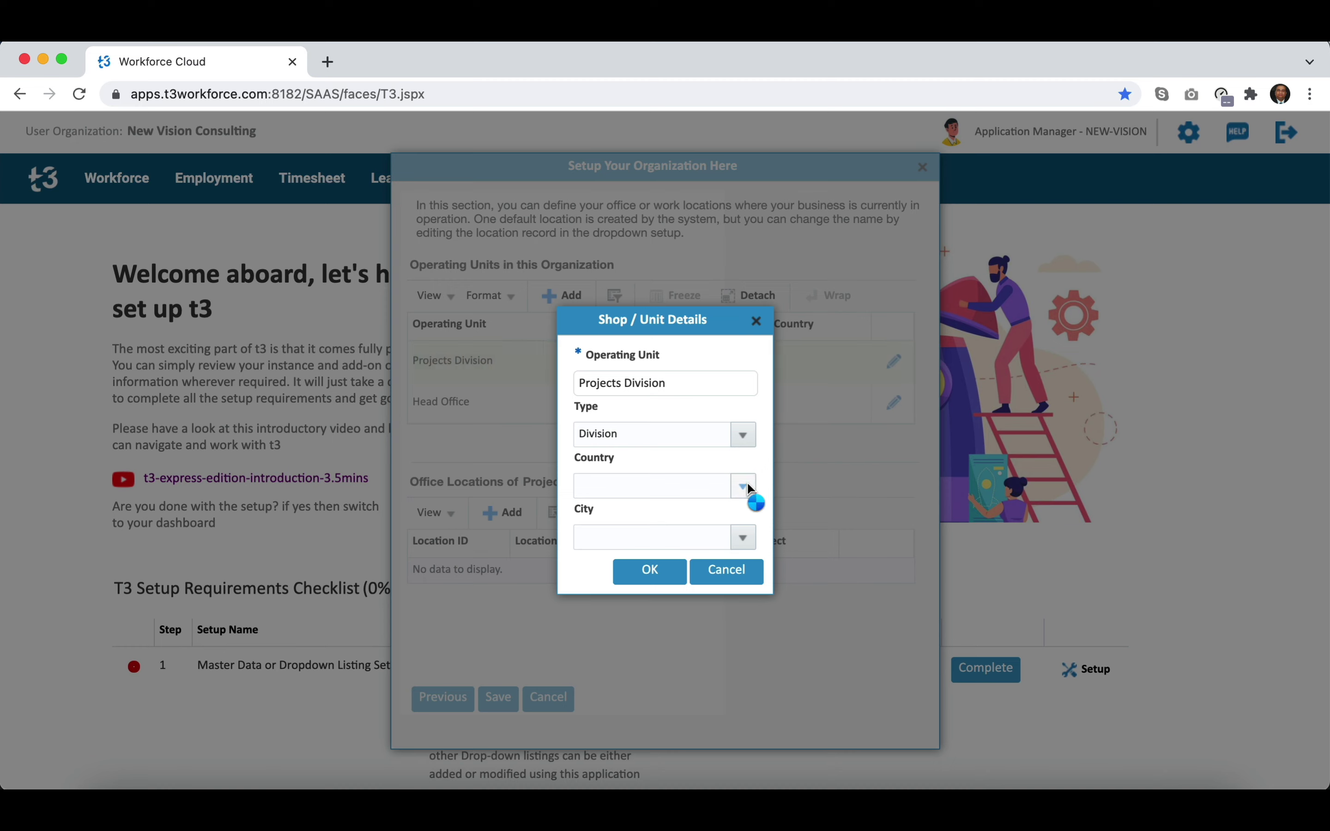
click(622, 533)
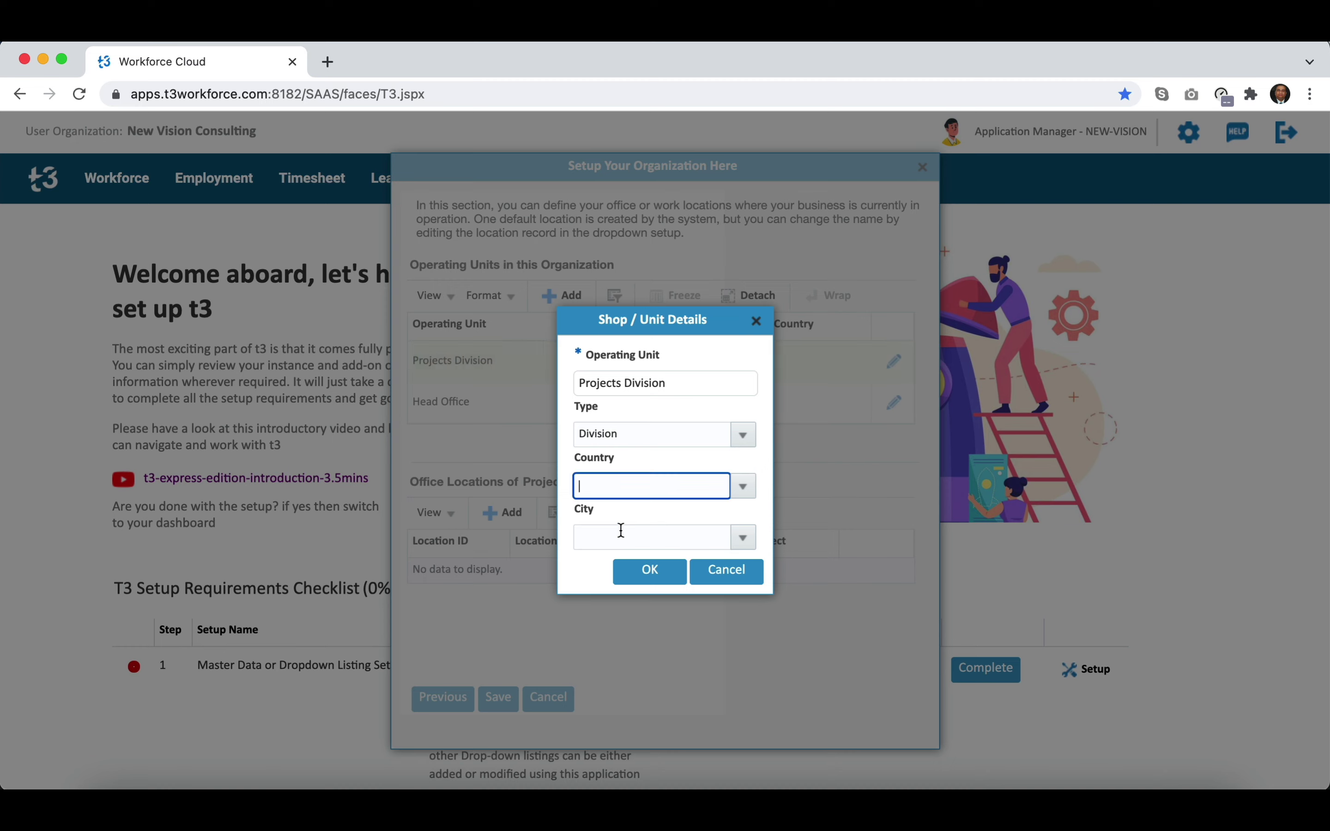
click(746, 541)
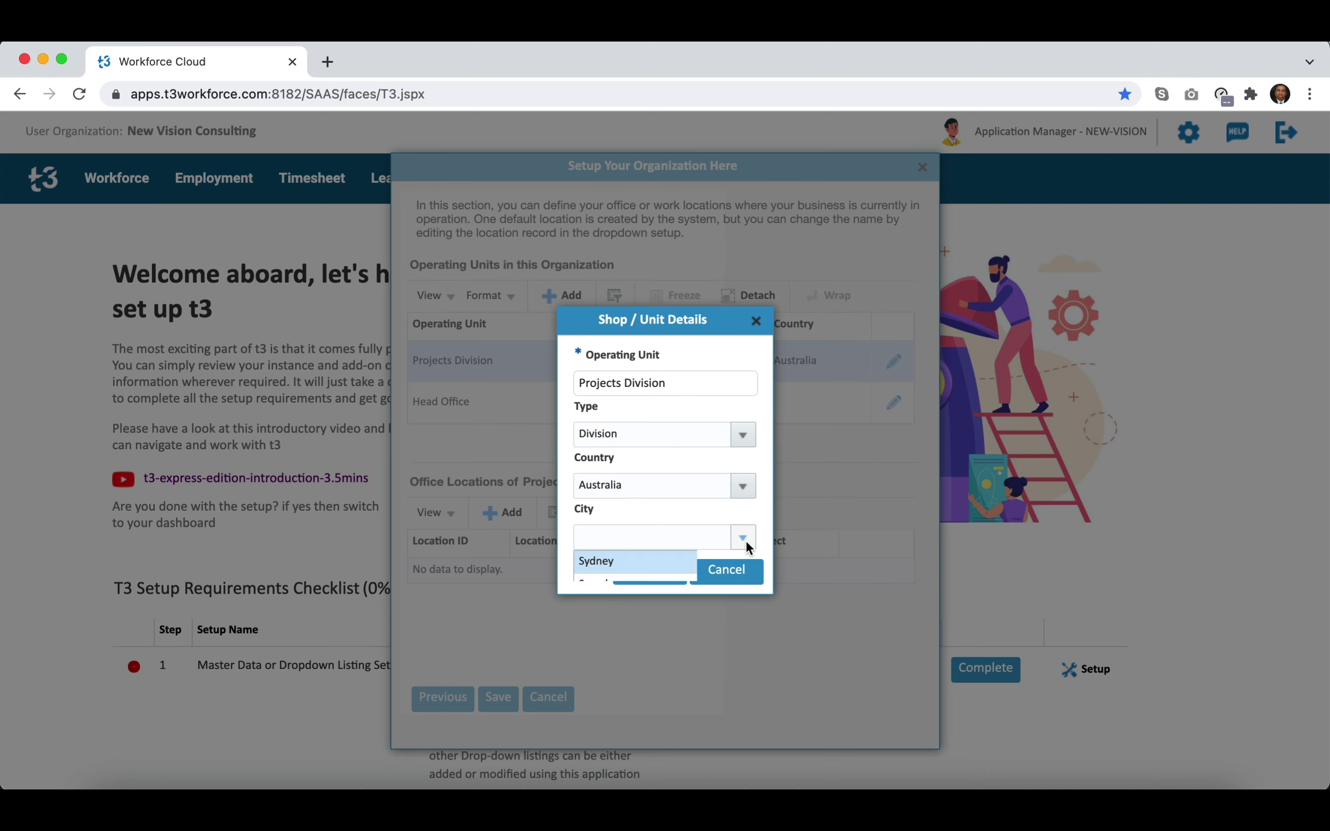
click(596, 560)
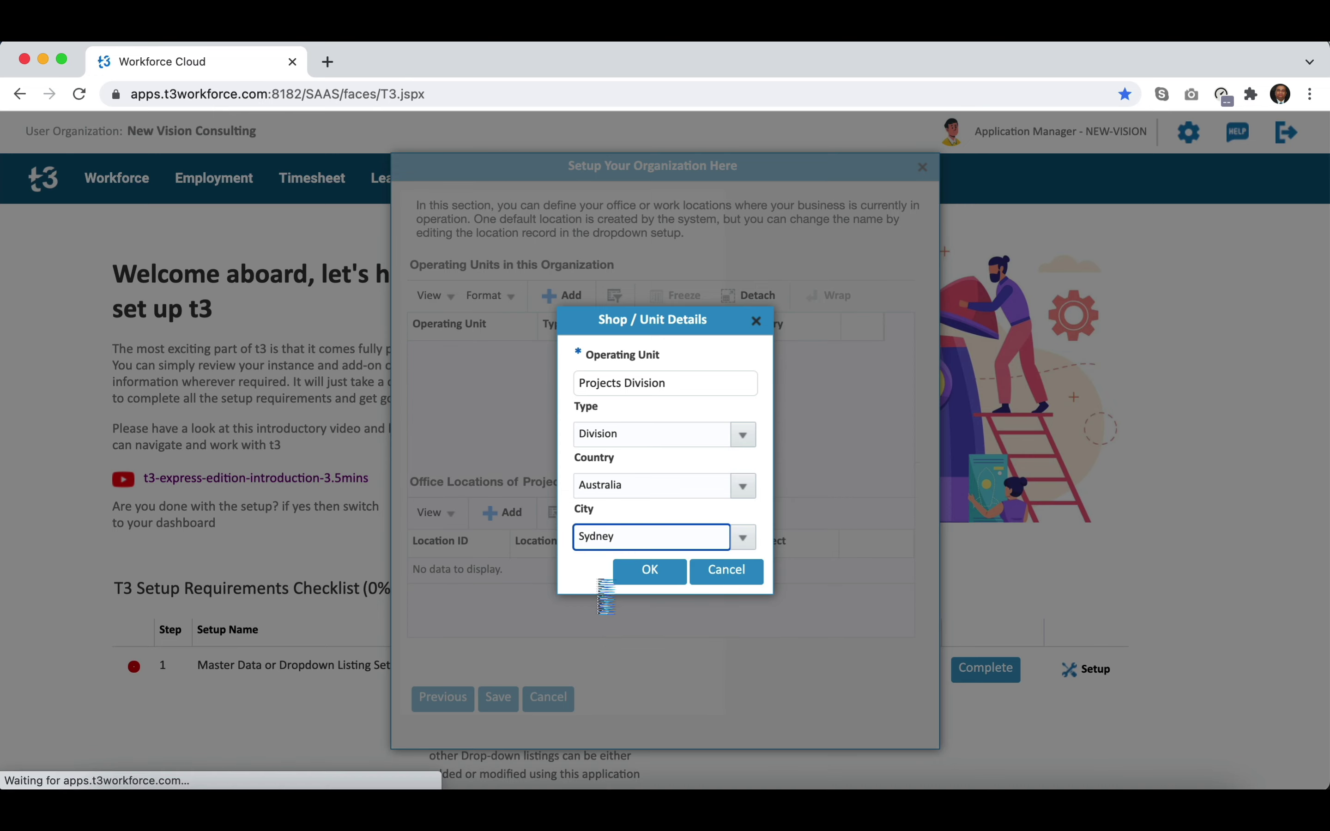
click(654, 576)
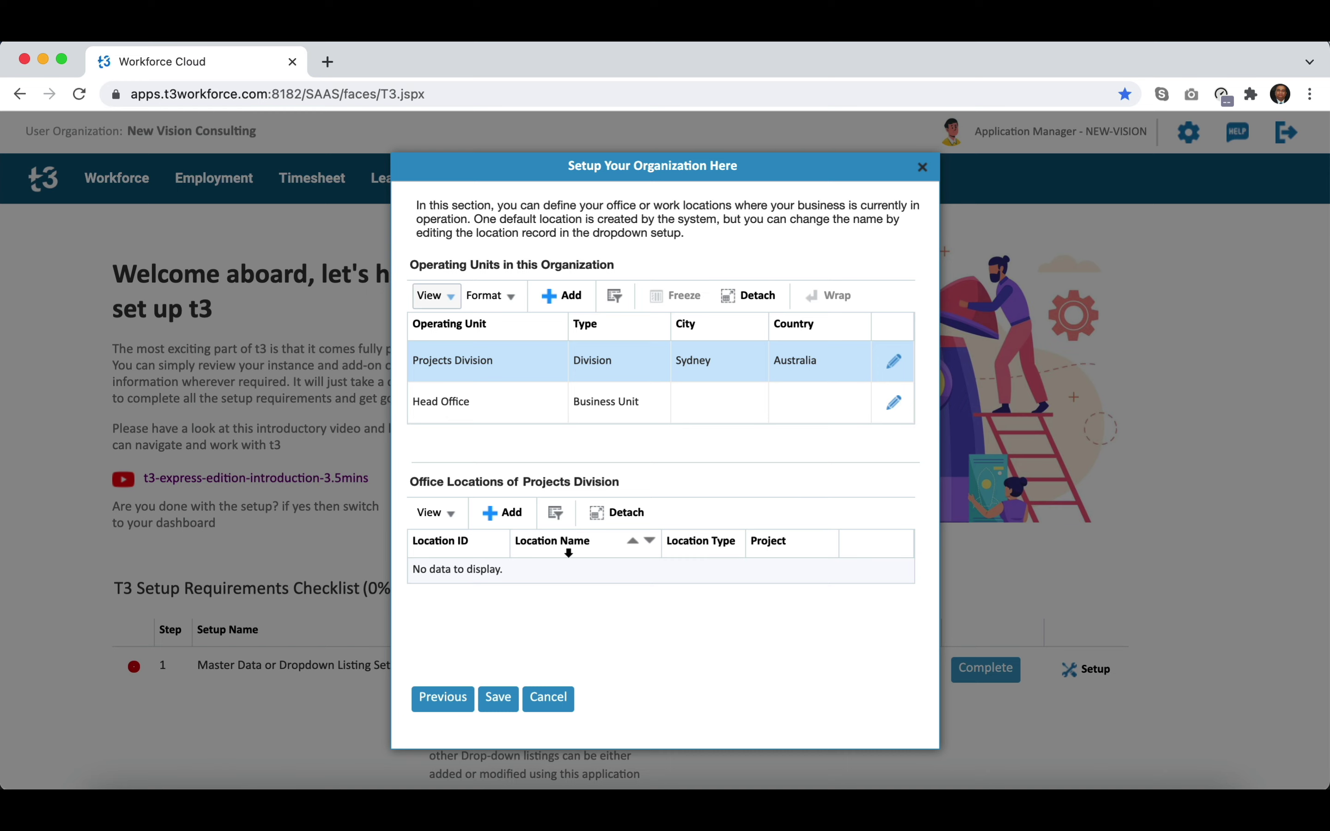
click(467, 404)
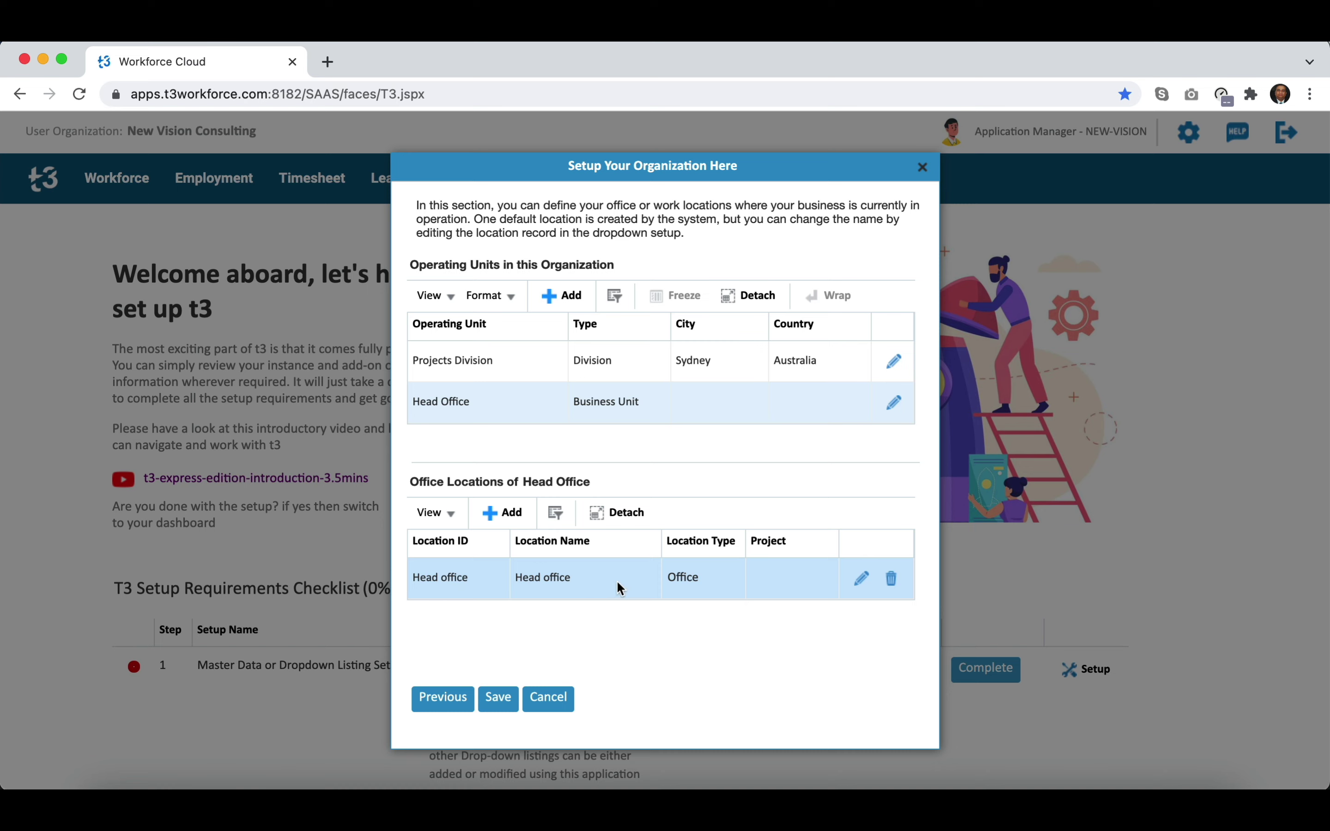
click(476, 352)
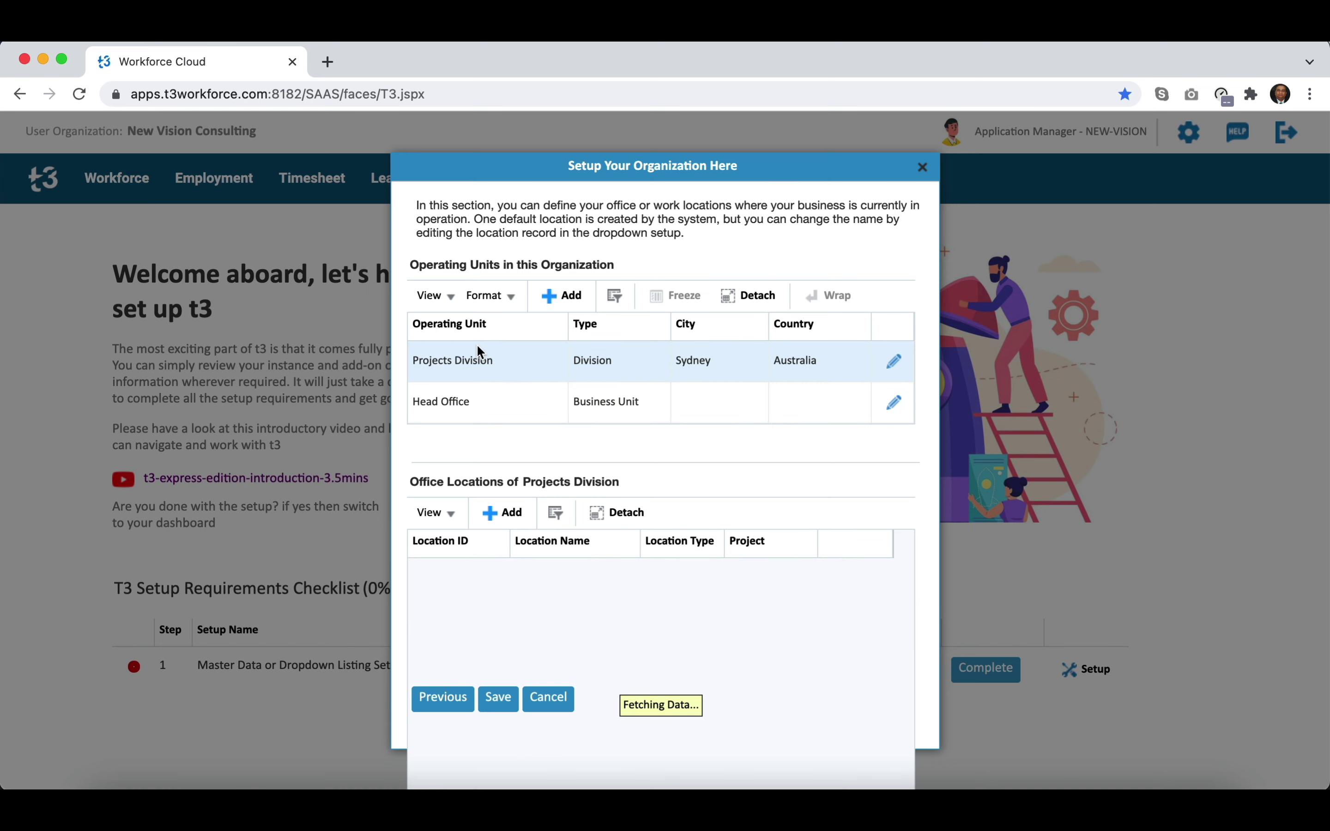
click(507, 520)
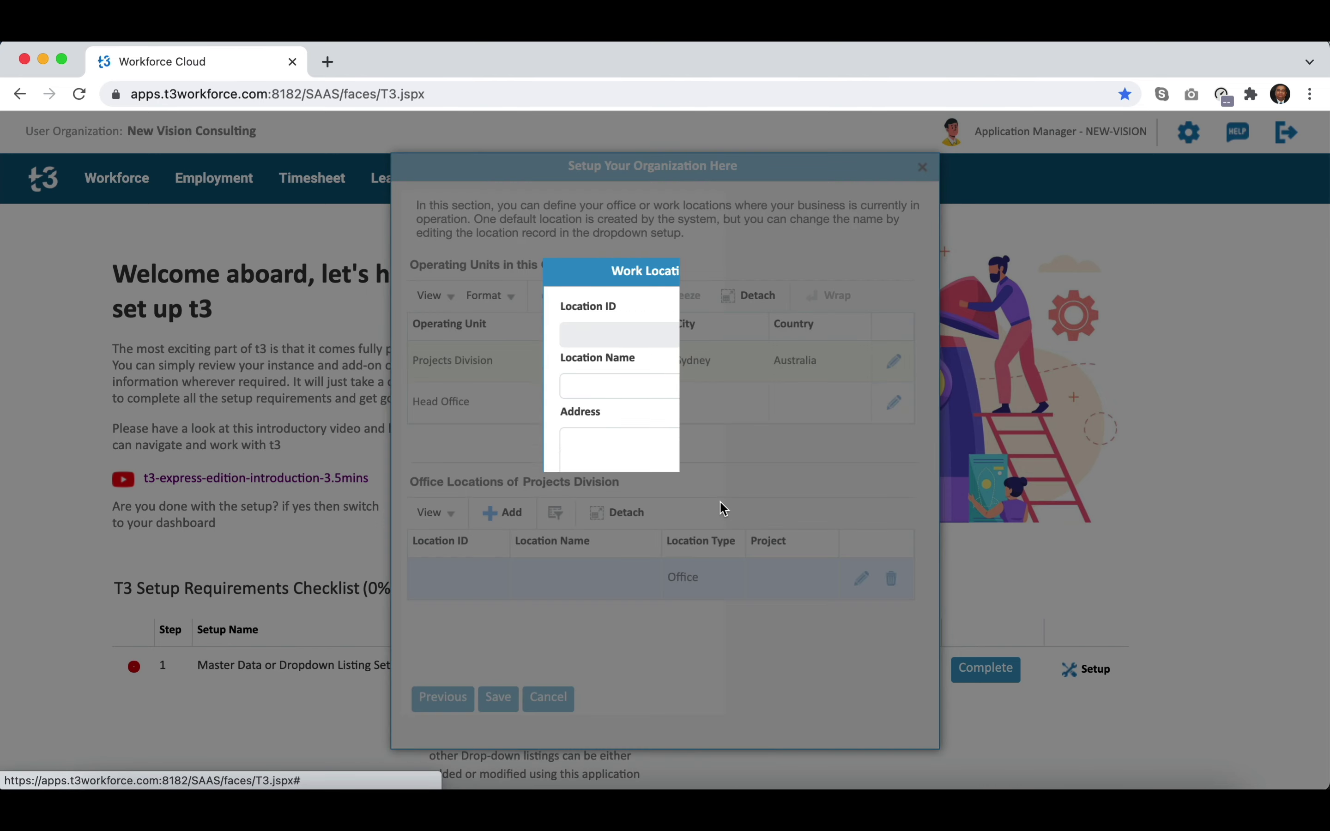
click(763, 335)
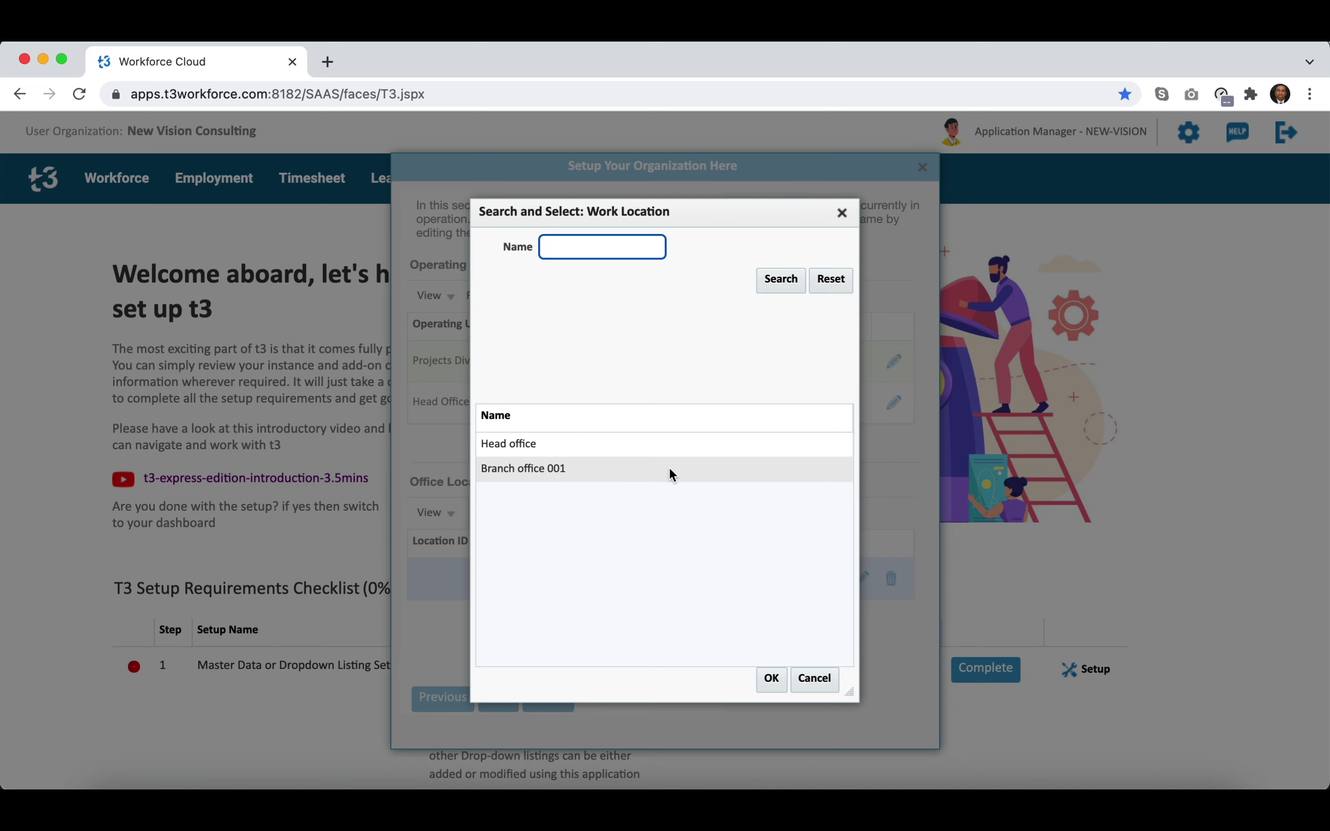
double_click(531, 445)
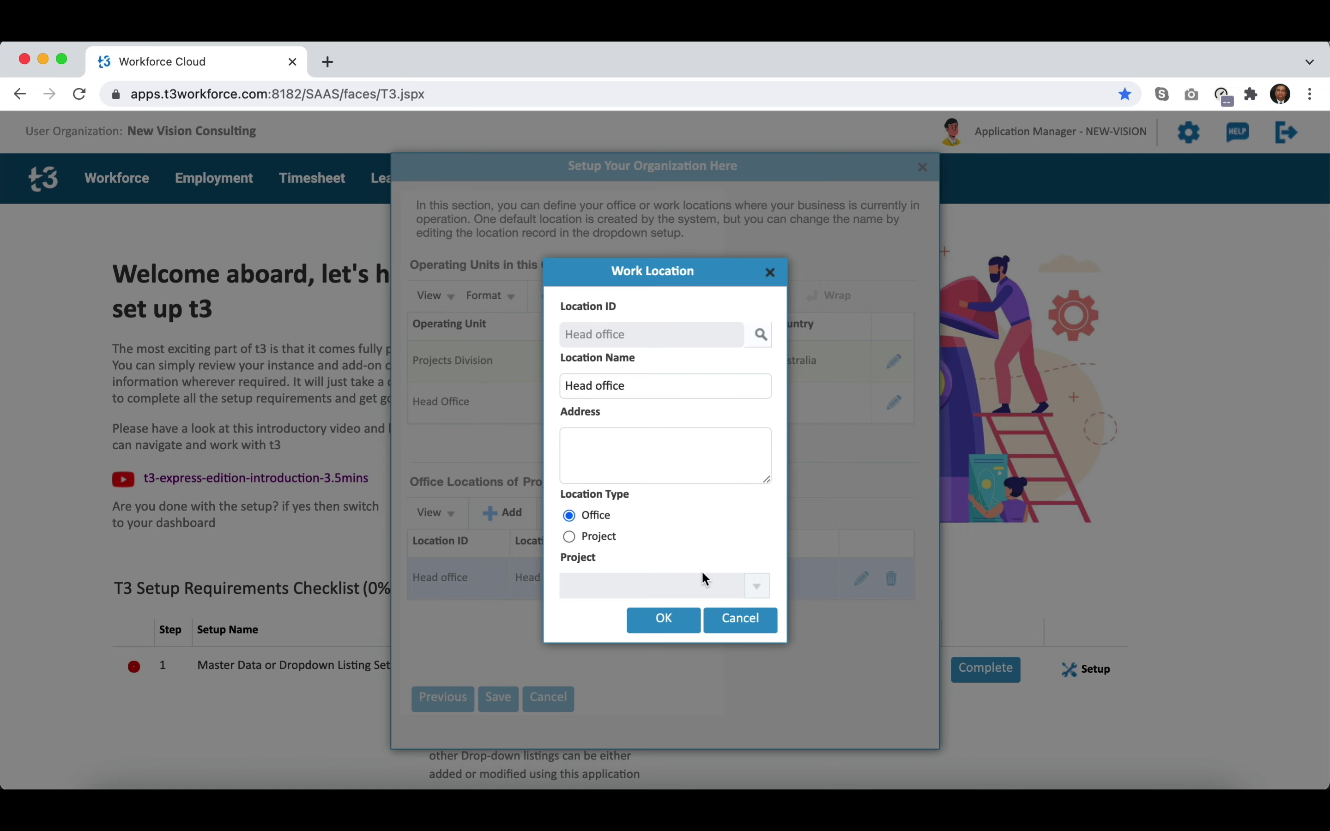
click(740, 622)
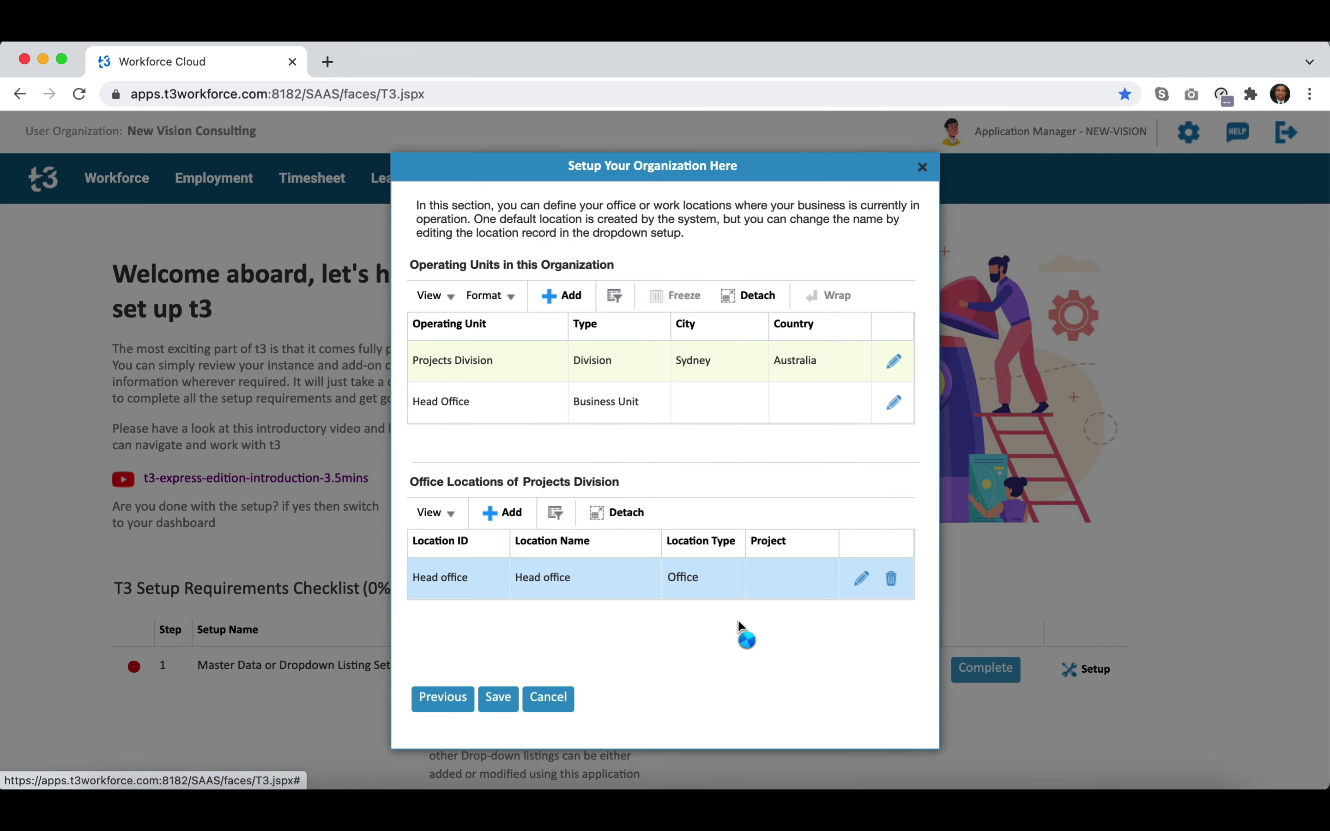
Step: Add the existing work location Branch office 001 to Head Office's office locations
click(527, 404)
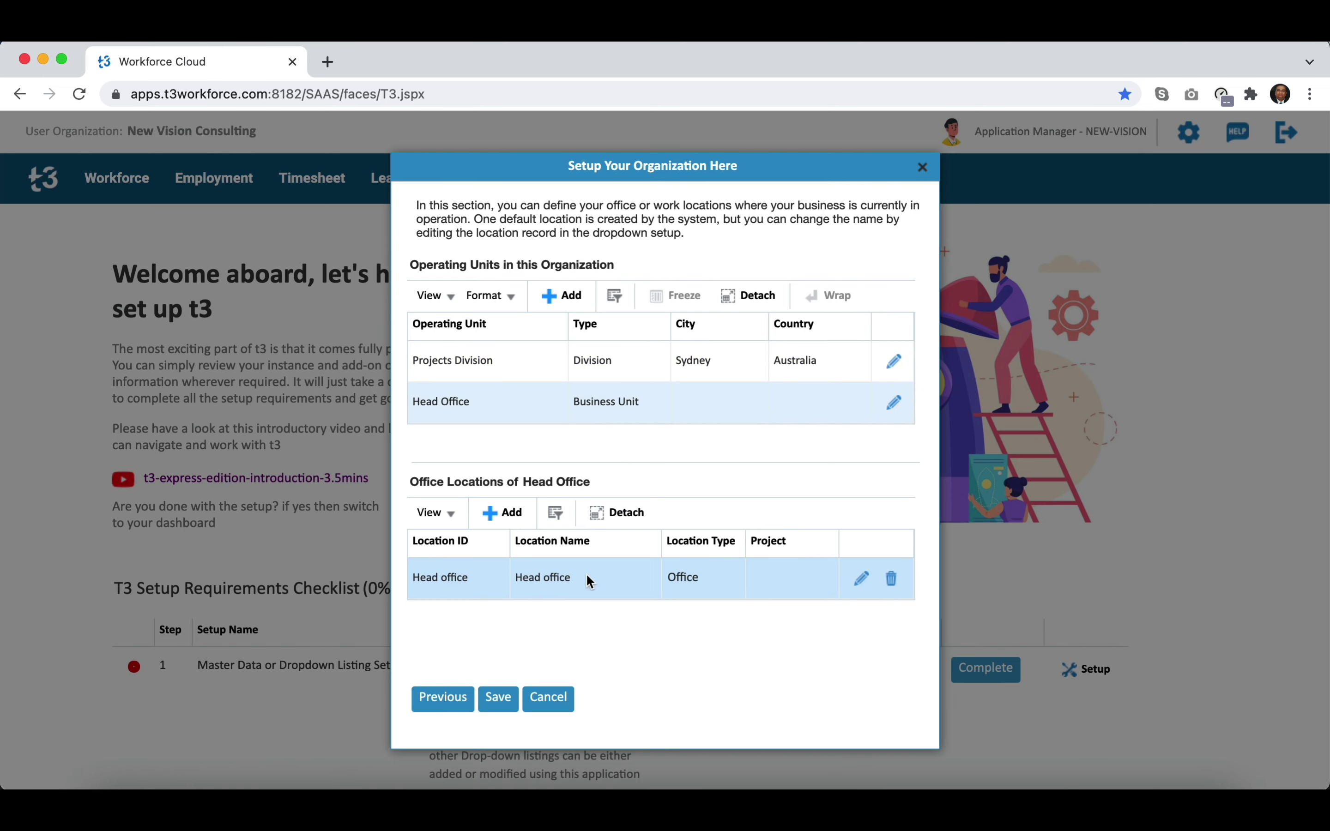
click(503, 512)
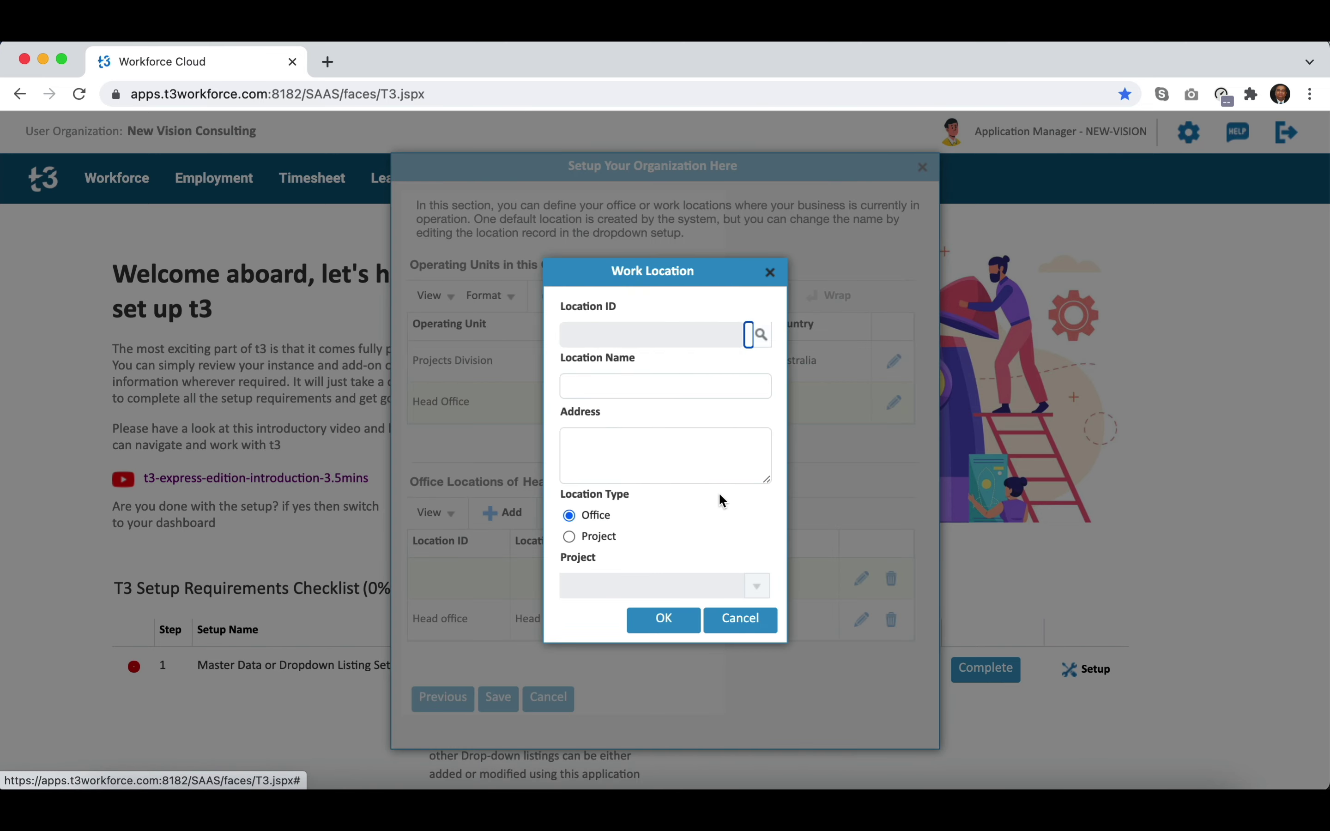
click(761, 336)
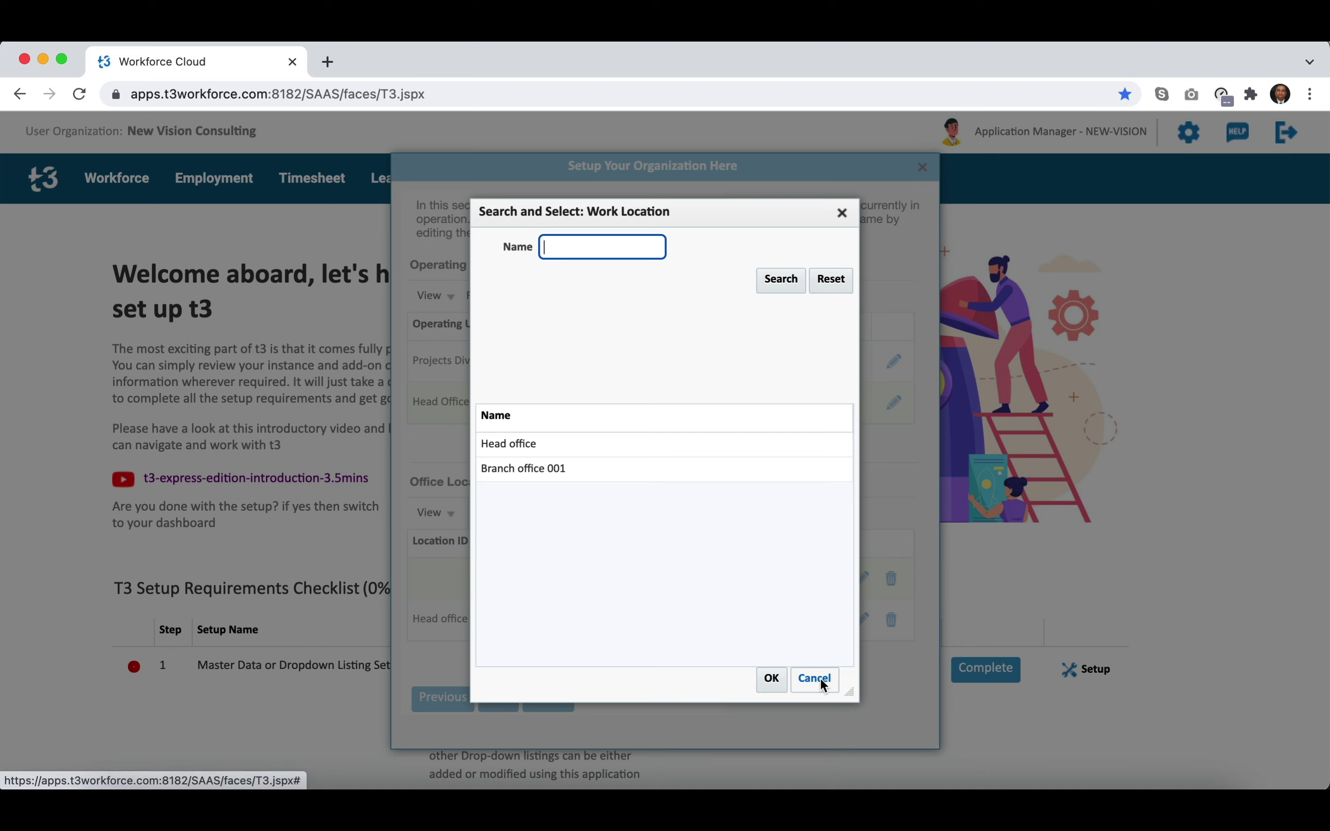
double_click(535, 468)
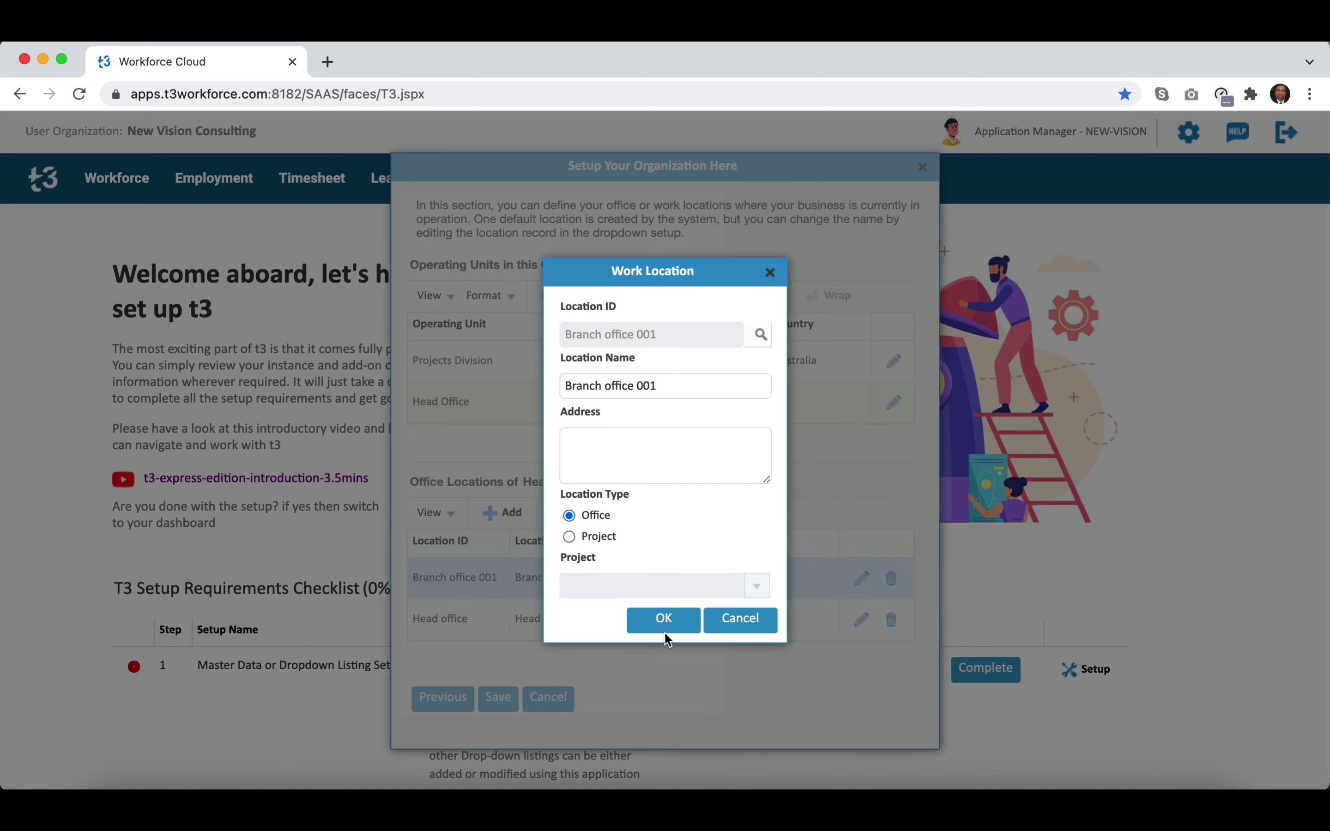
click(664, 620)
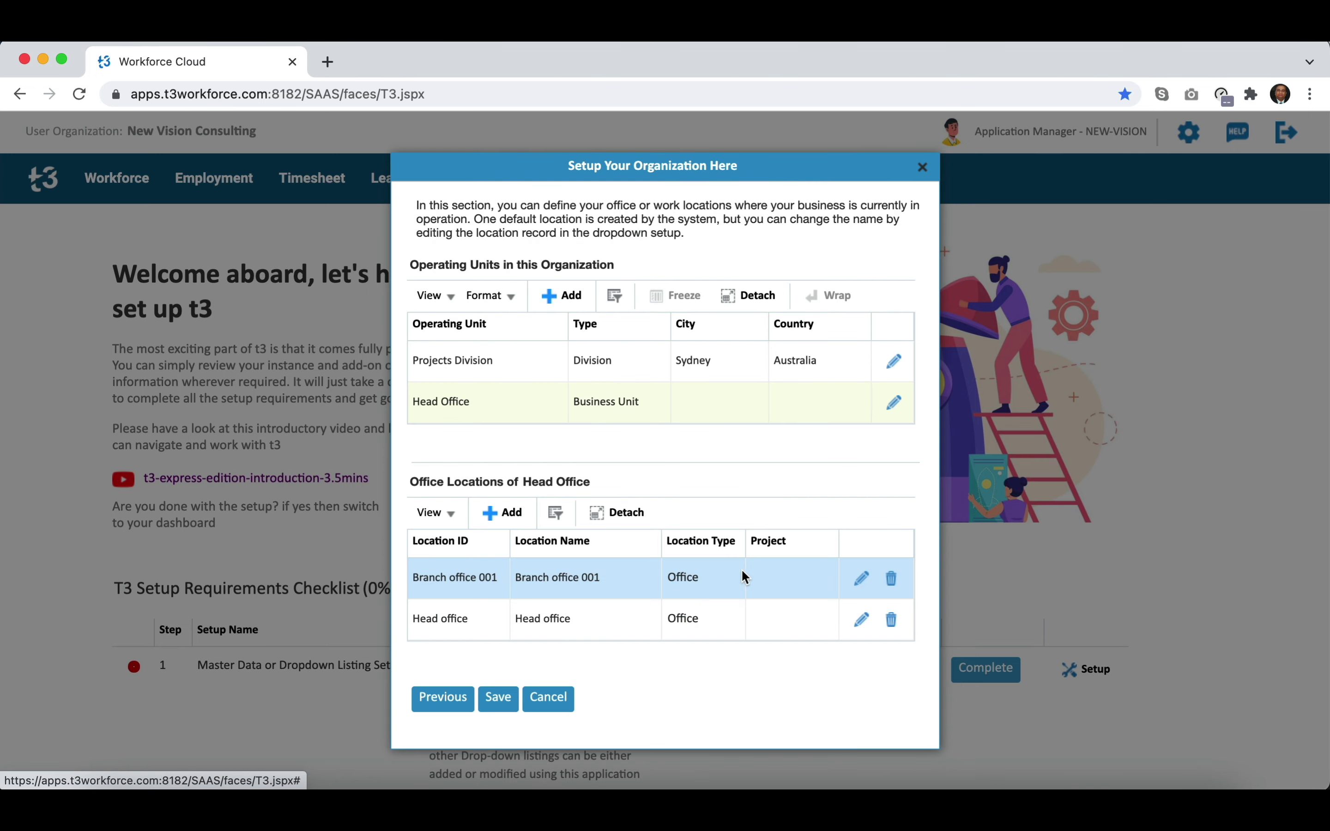
Step: View Projects Division's office locations, then save the organization setup
click(488, 364)
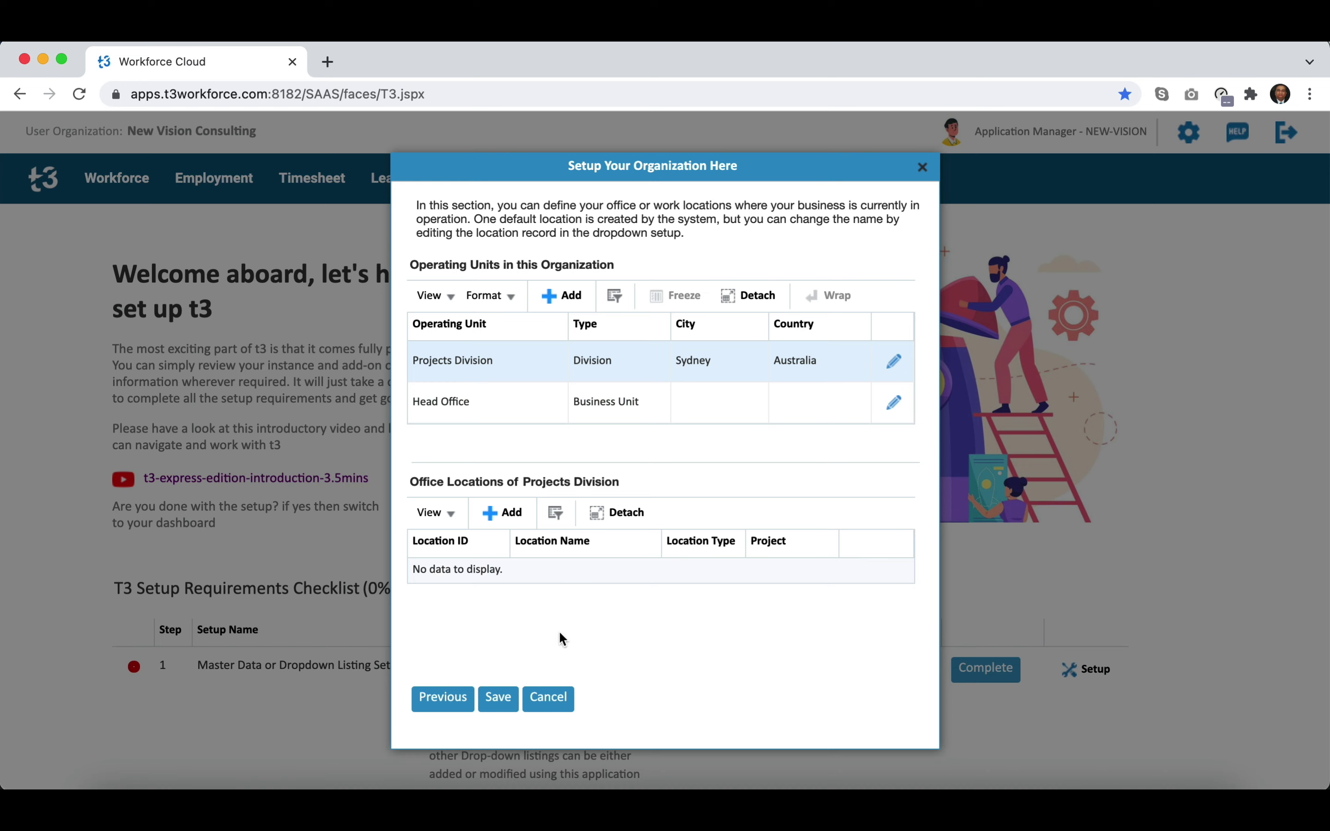
click(498, 699)
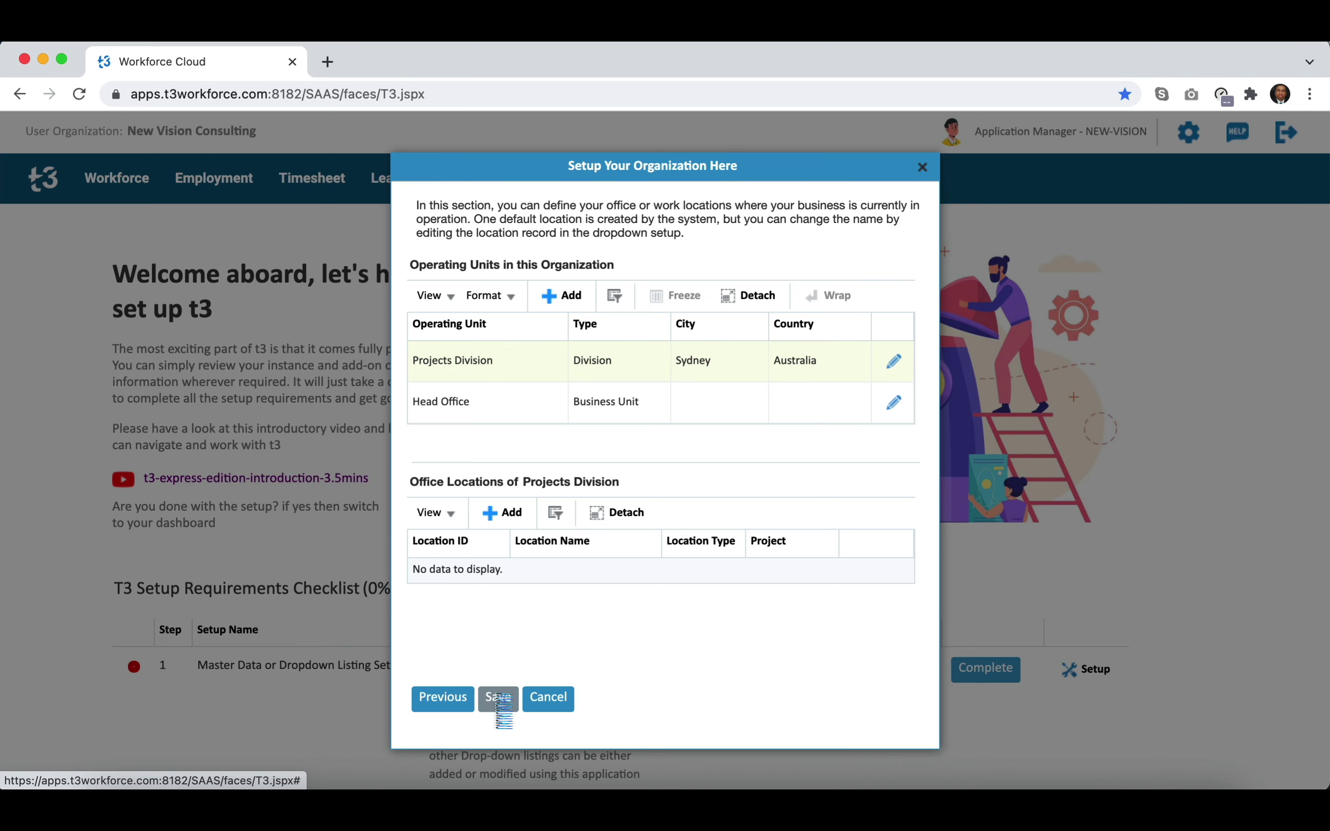